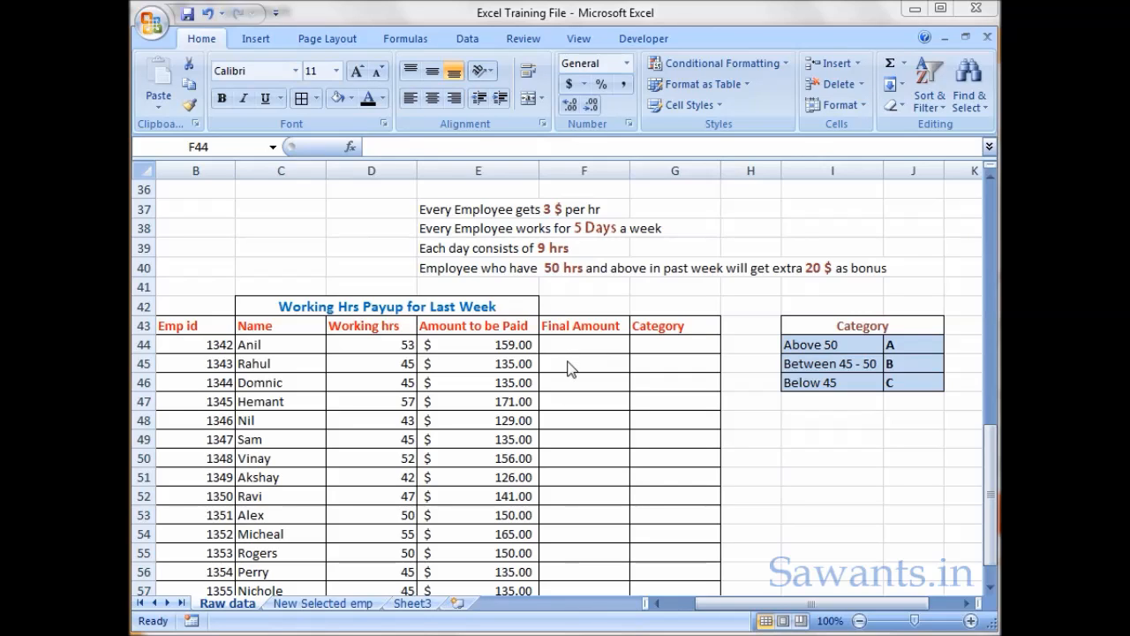
- Examine the pay and bonus rules in rows 37 to 40 and the employee names, Working hrs and Final Amount columns
left_click(489, 218)
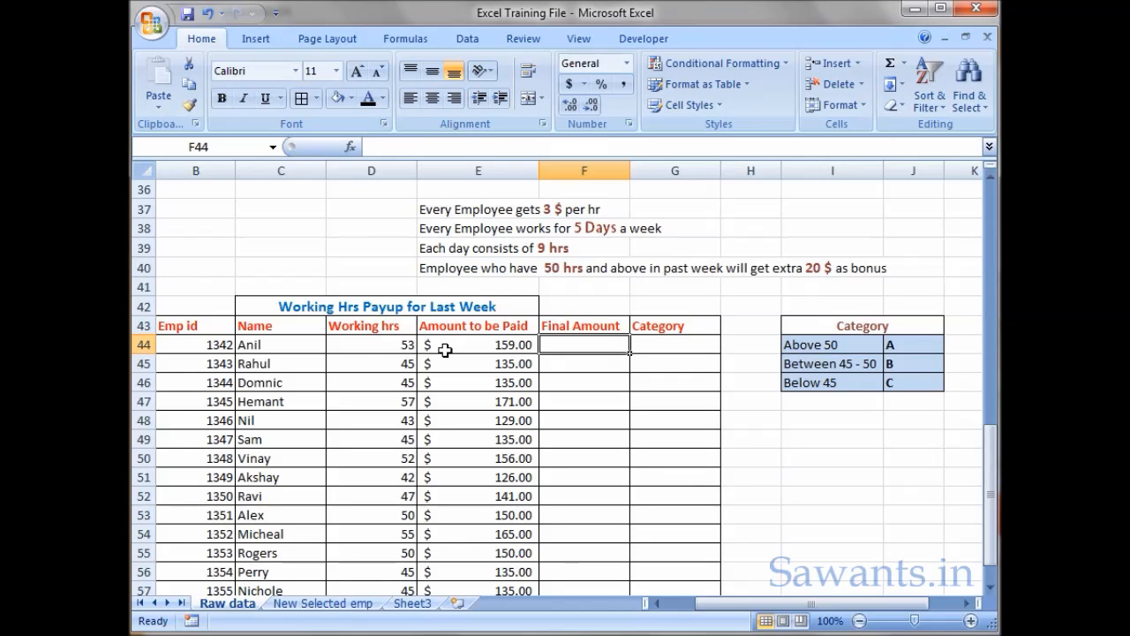
left_click_drag(299, 356, 305, 462)
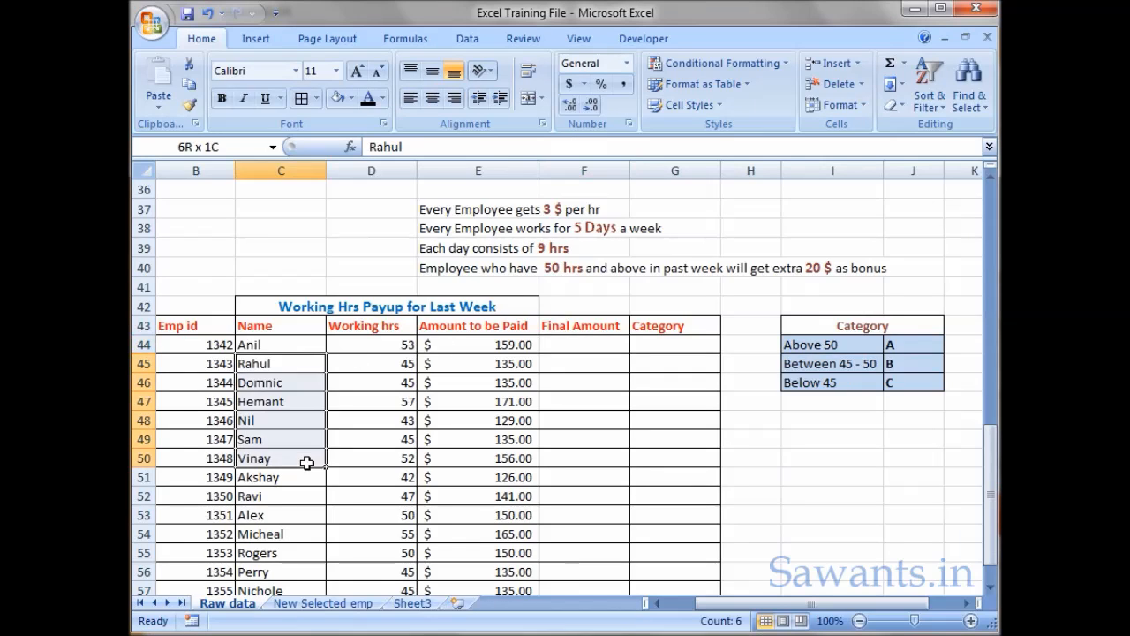
left_click(477, 212)
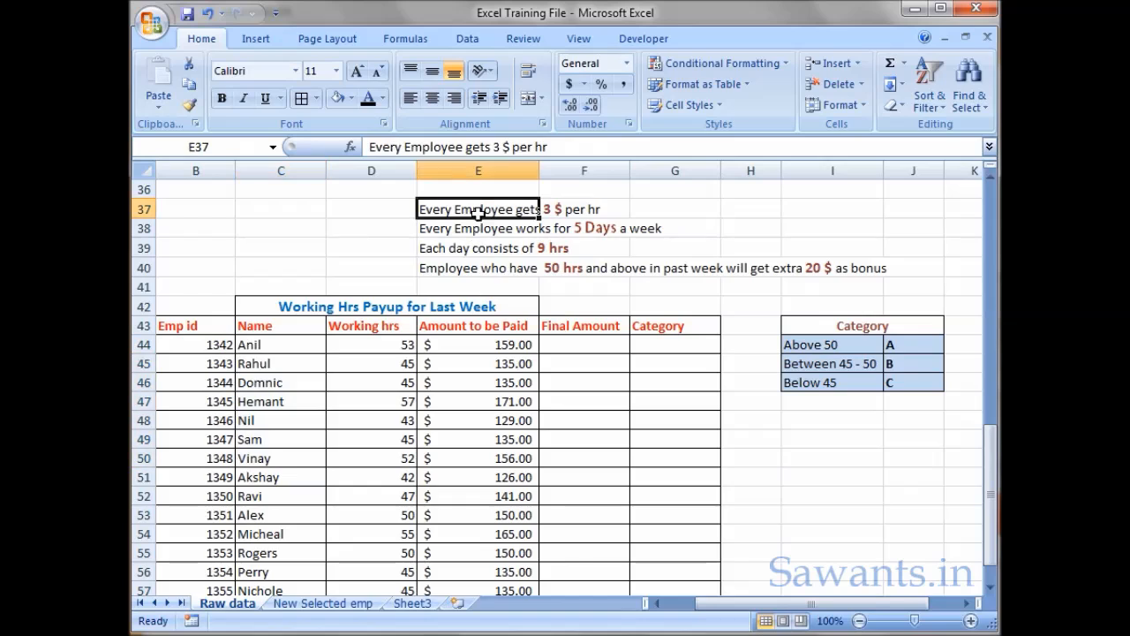
left_click(611, 213)
left_click(466, 231)
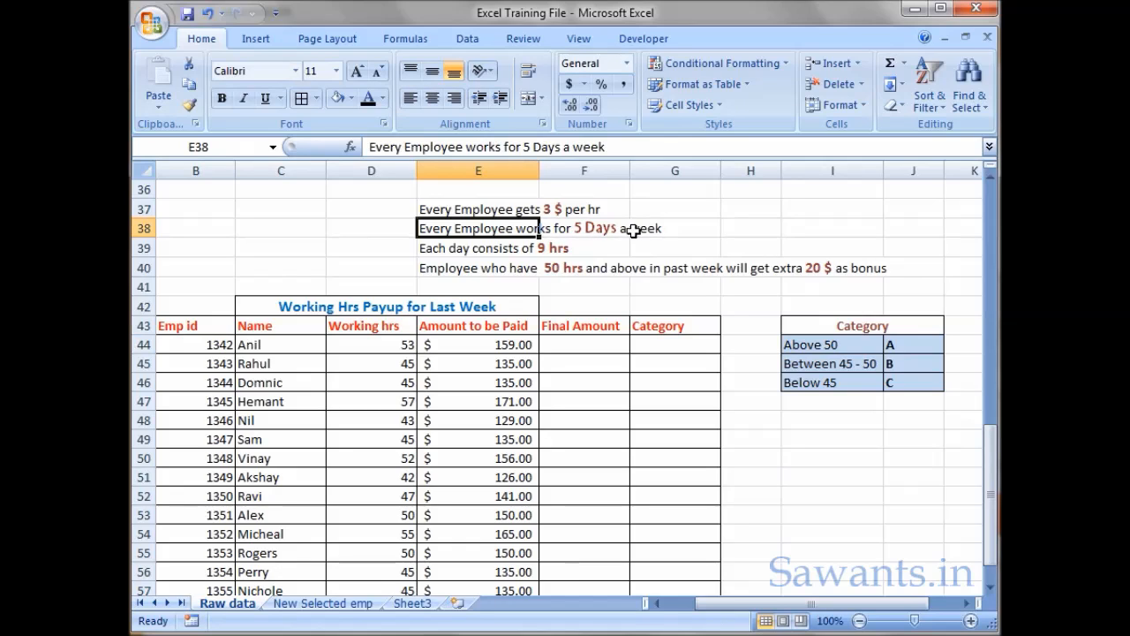
left_click(509, 252)
left_click(608, 251)
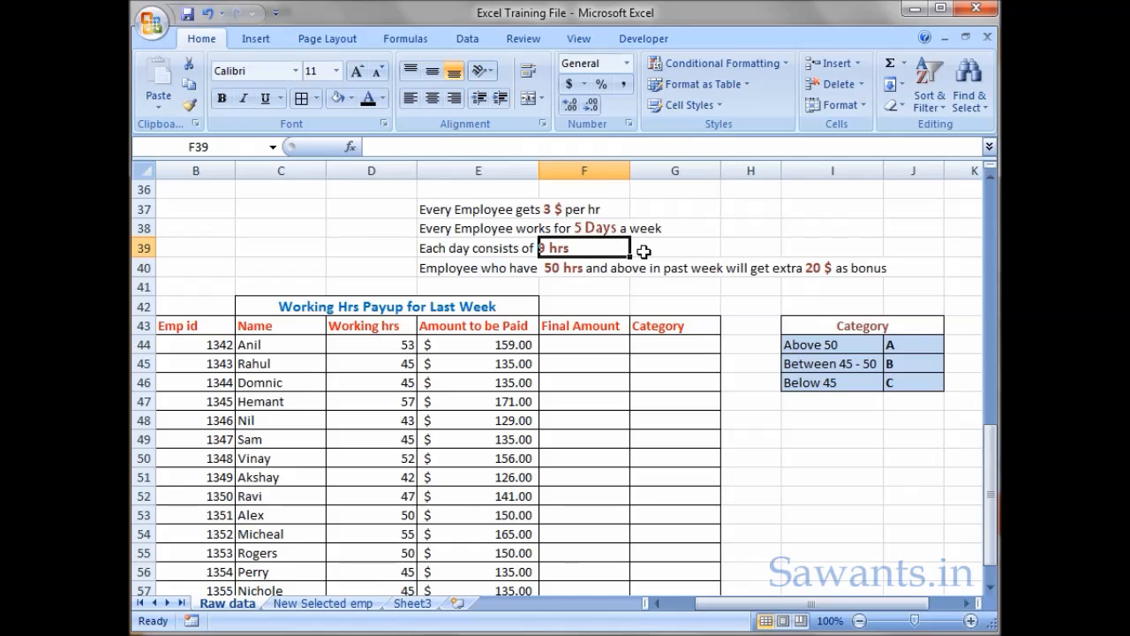
left_click(653, 247)
left_click(399, 268)
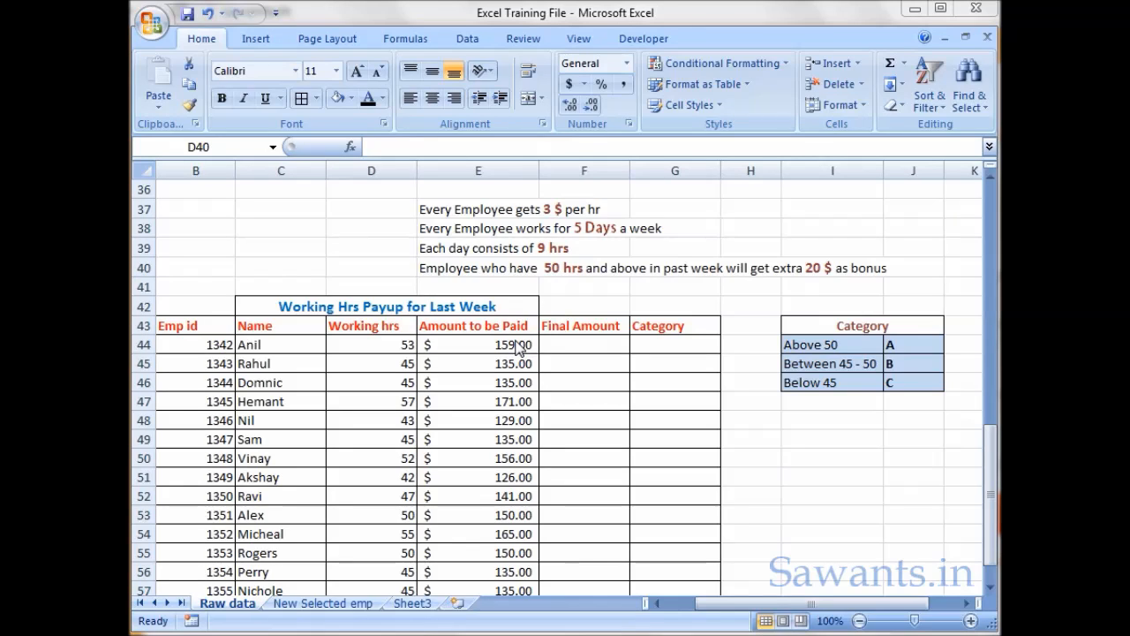
left_click(368, 346)
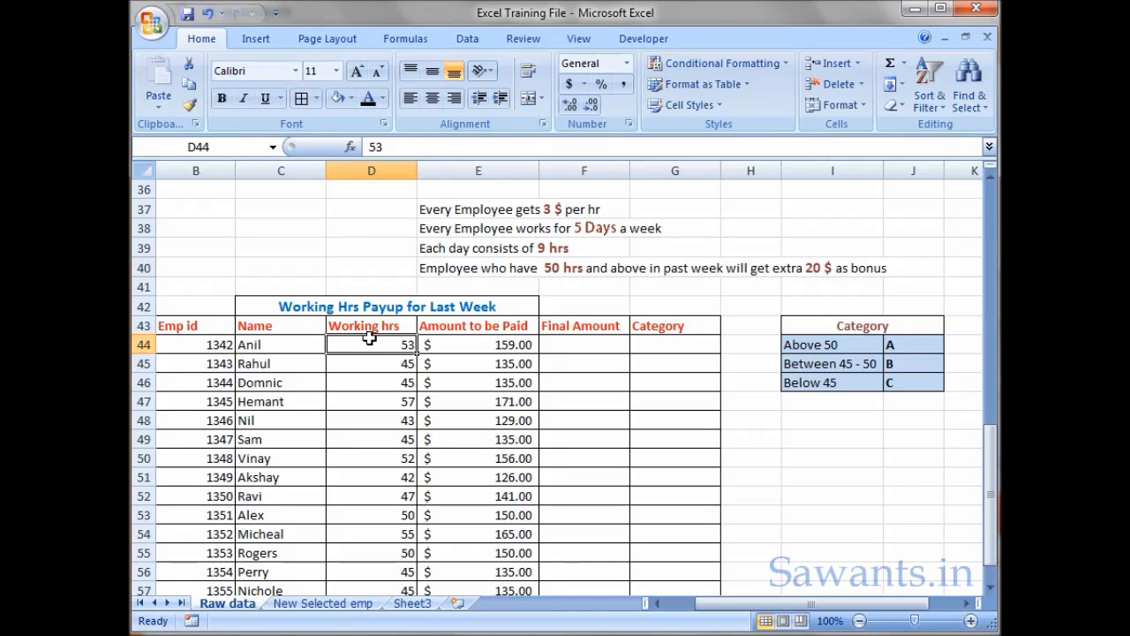
left_click_drag(373, 363, 369, 473)
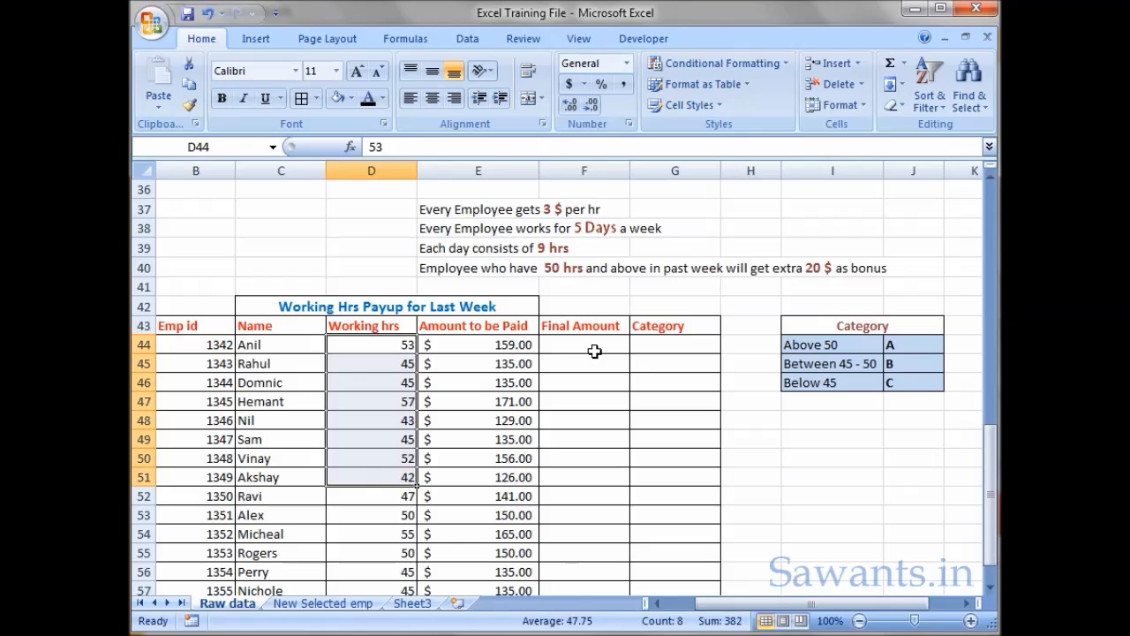
left_click_drag(594, 345, 589, 475)
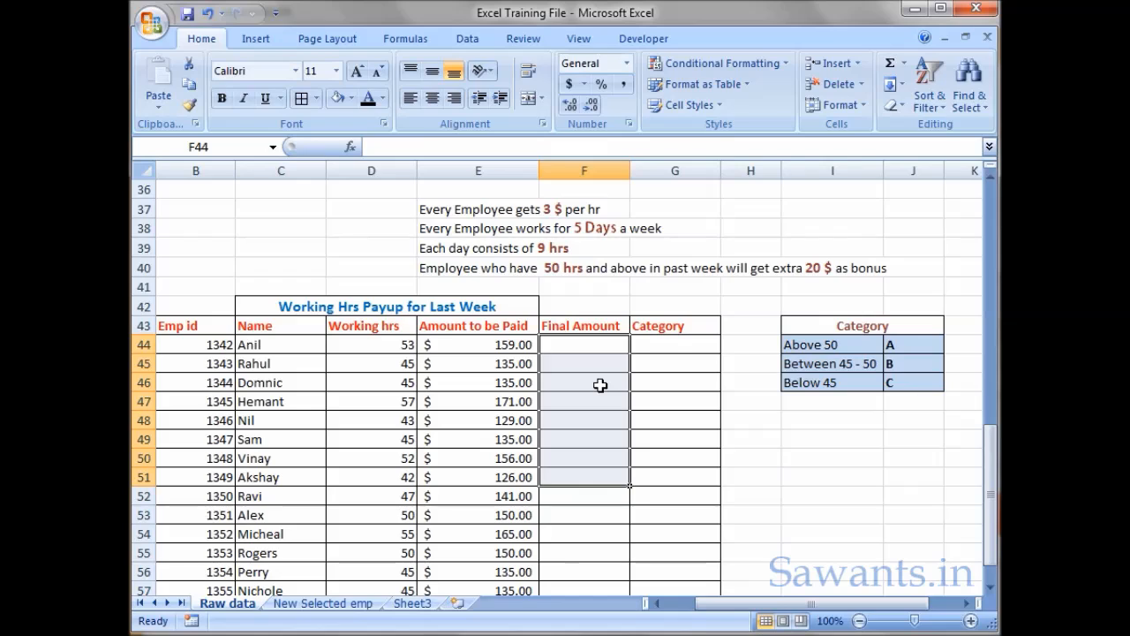
- Examine the category key in I44:J46 and the empty Final Amount and Category columns of the payout table
left_click(852, 347)
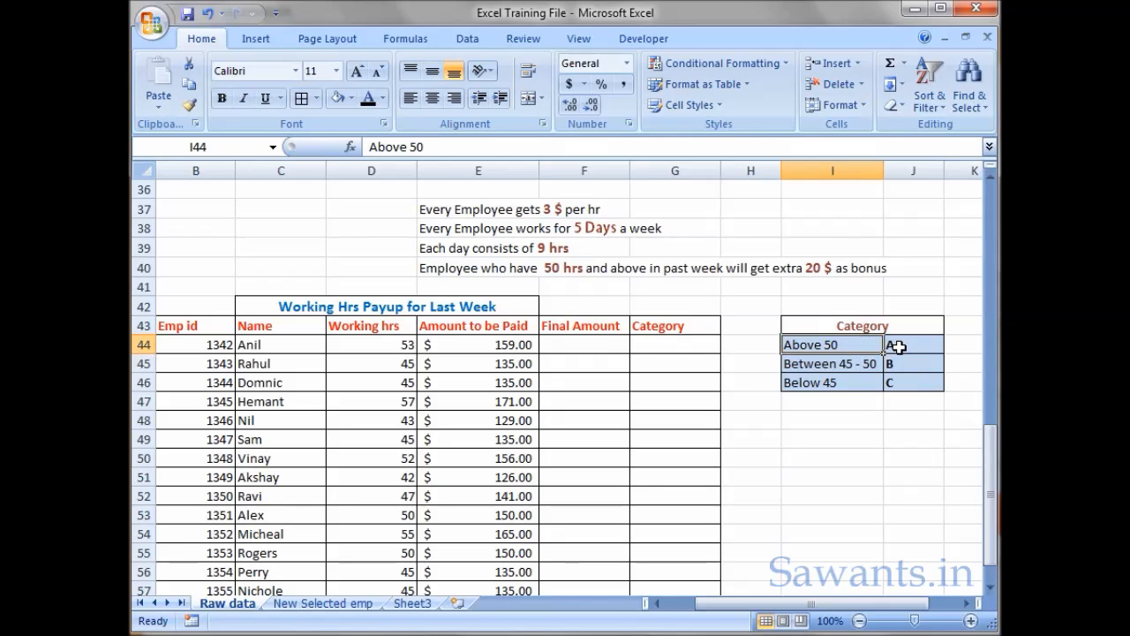
key("Tab")
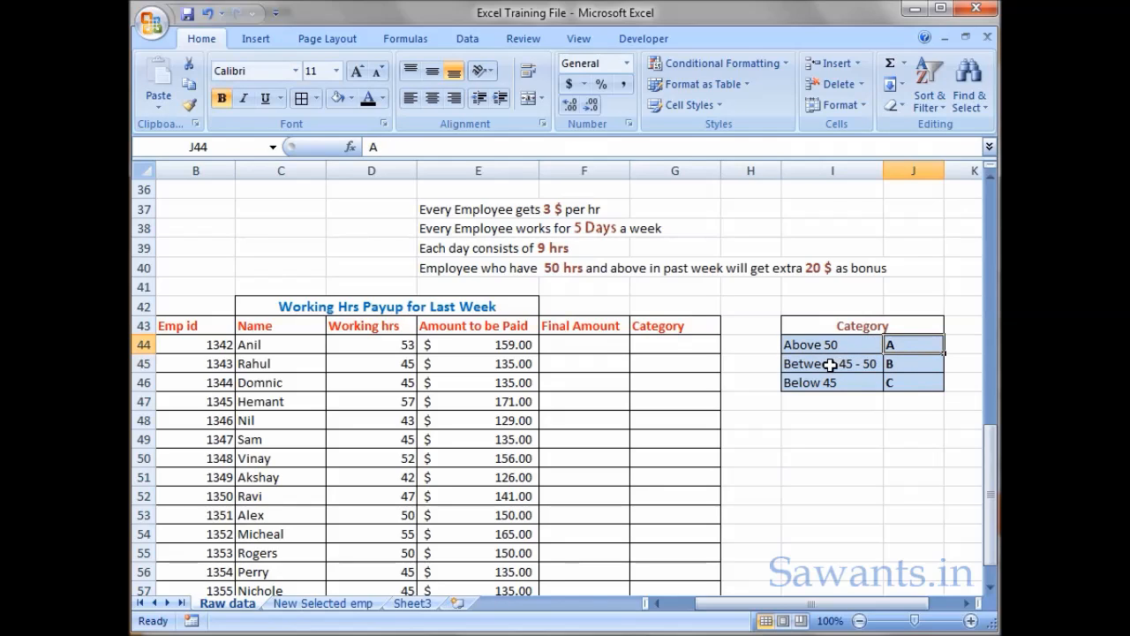
key("Tab")
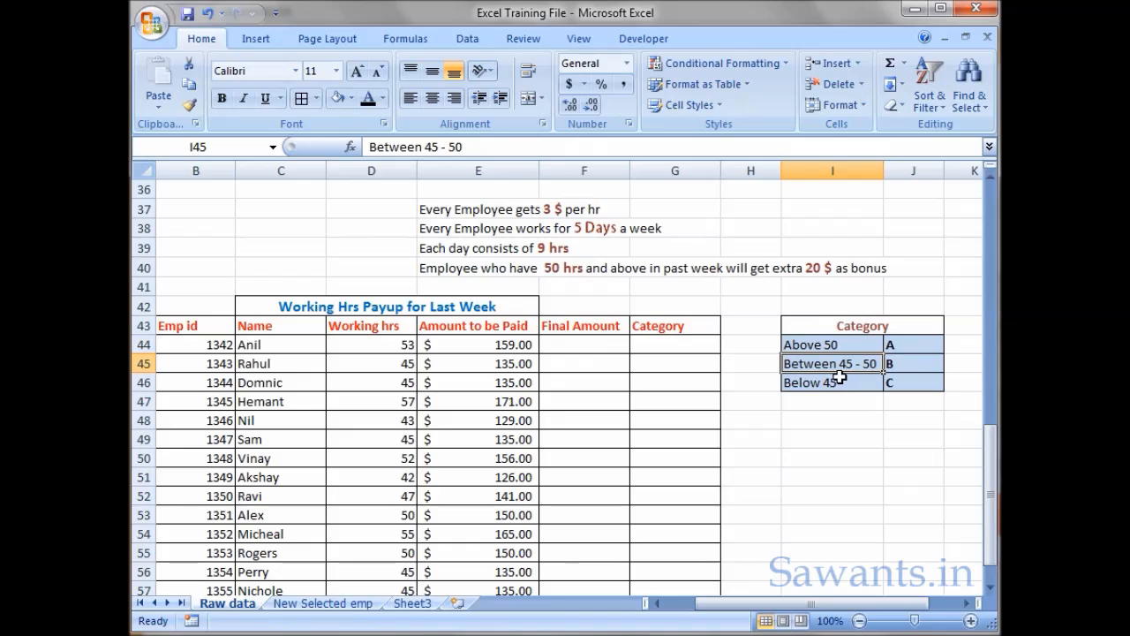
left_click(916, 369)
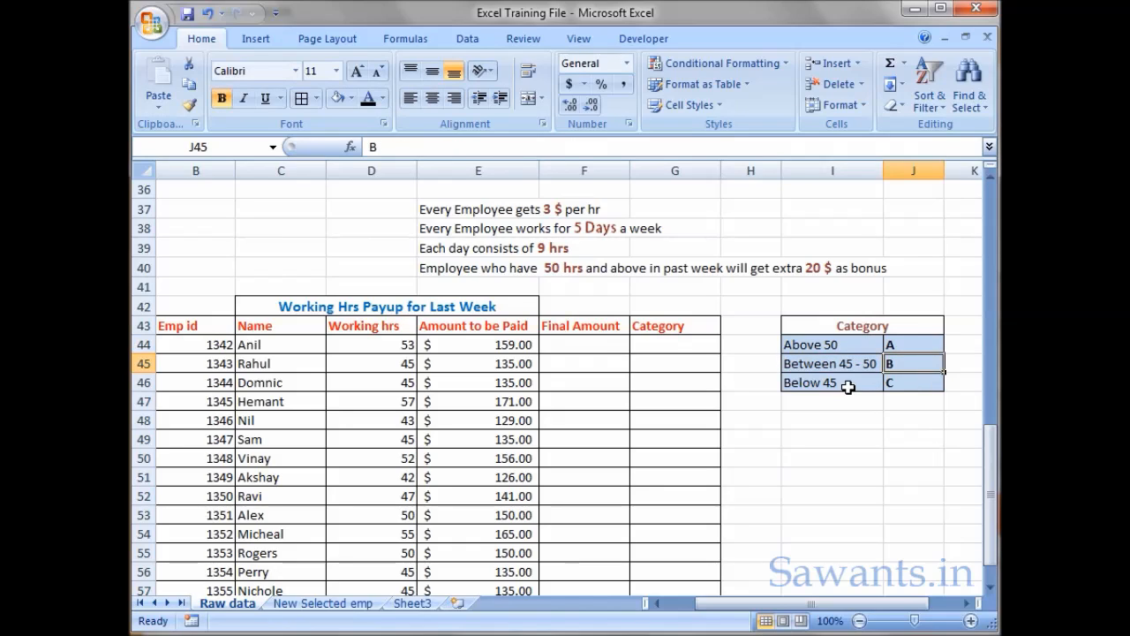
key("Tab")
key("Tab")
left_click(835, 434)
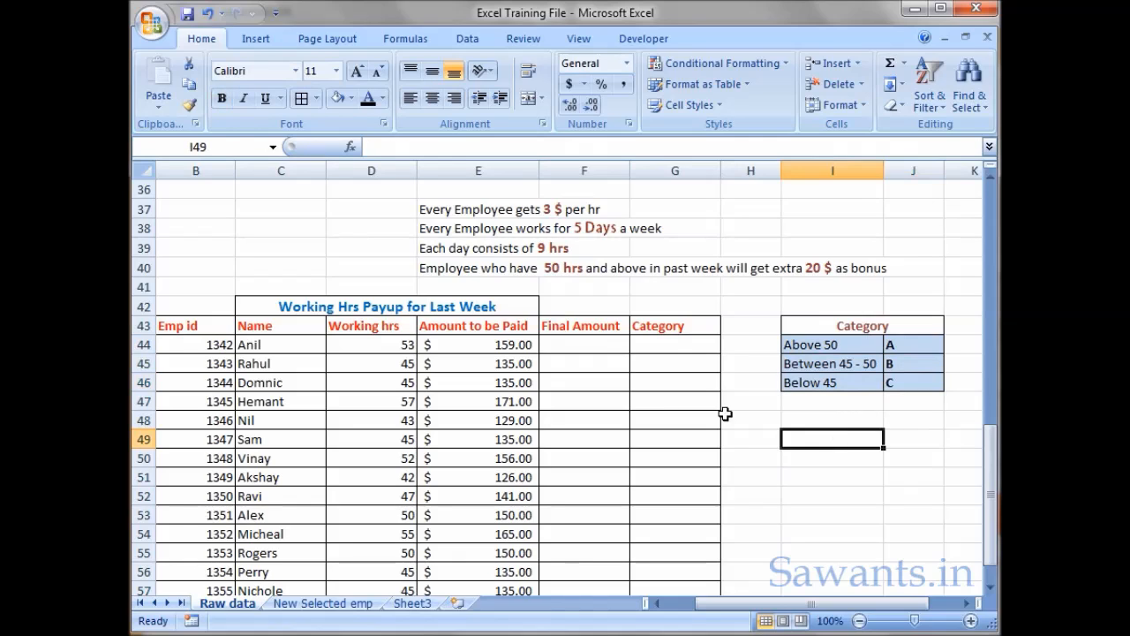
left_click_drag(585, 339, 588, 469)
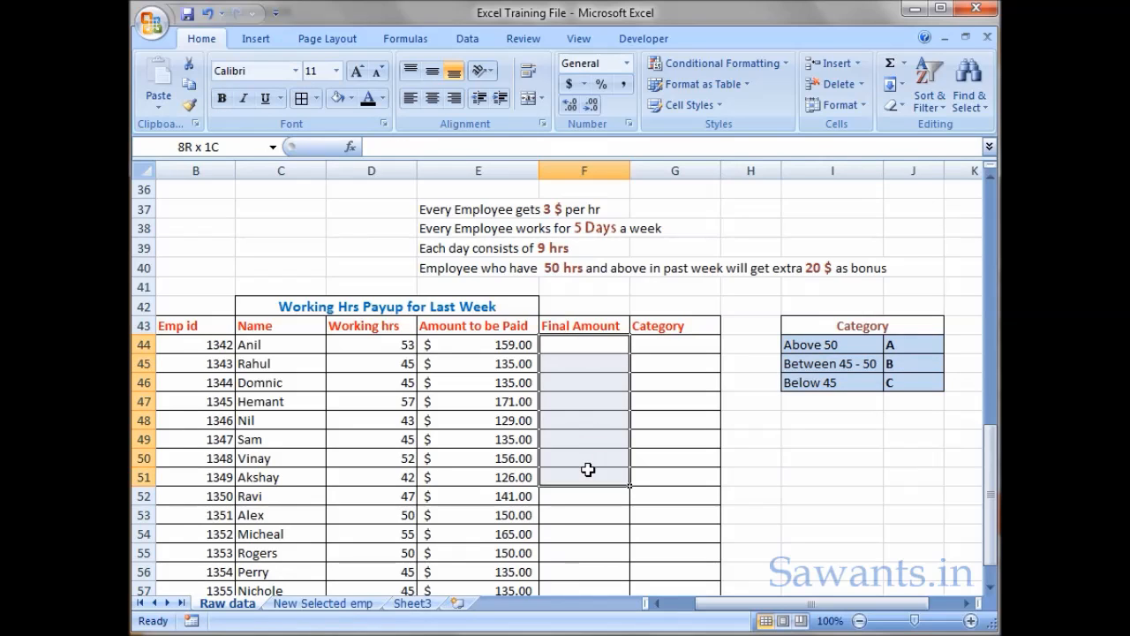
left_click(603, 345)
left_click_drag(601, 357, 603, 497)
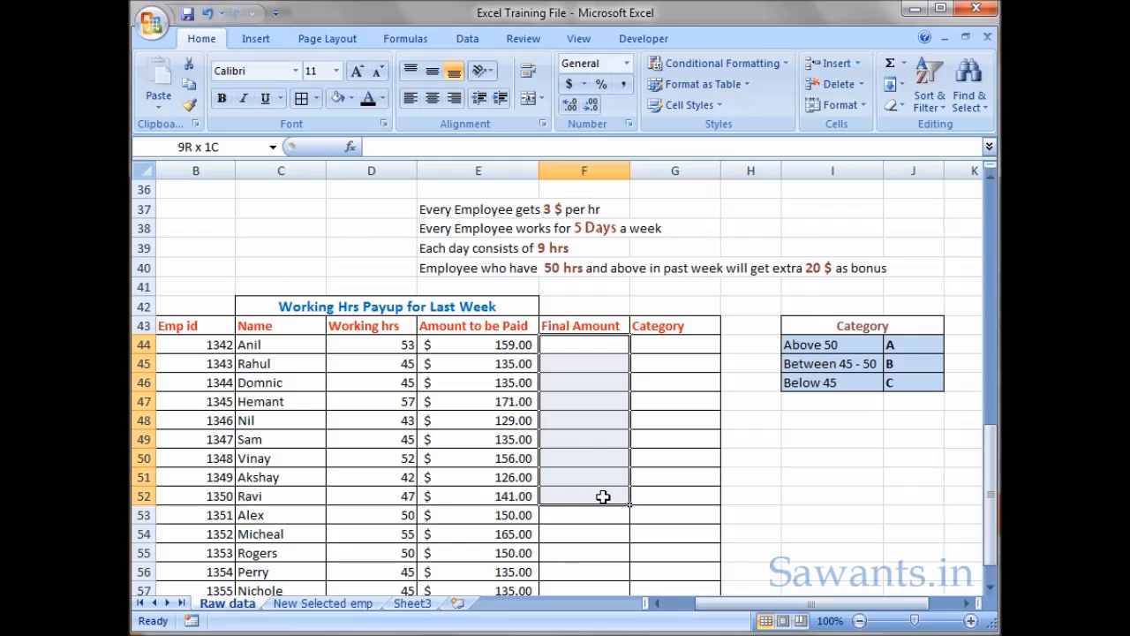
left_click_drag(679, 344, 668, 474)
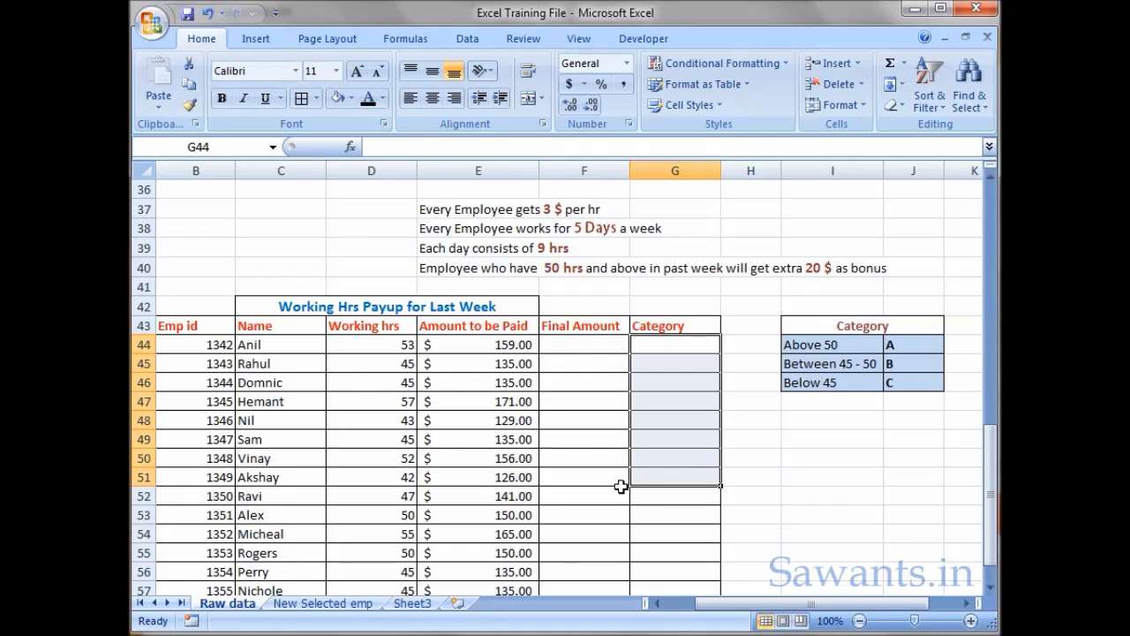
- Find the IF function by searching for "if" and insert it into the first Final Amount cell, F44
left_click(596, 347)
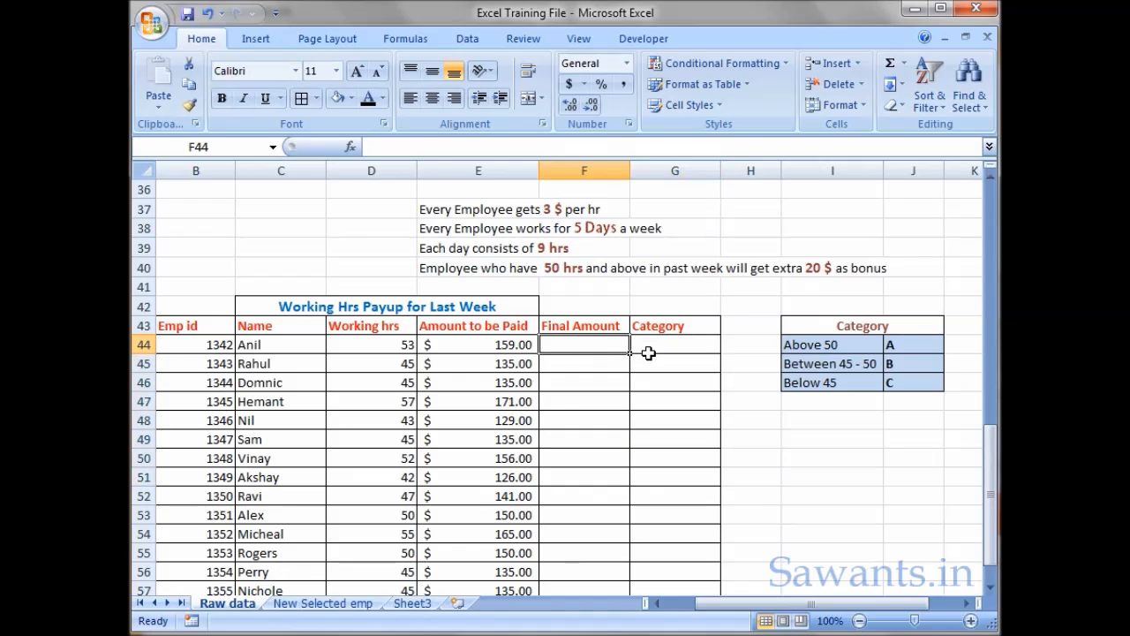
left_click(350, 146)
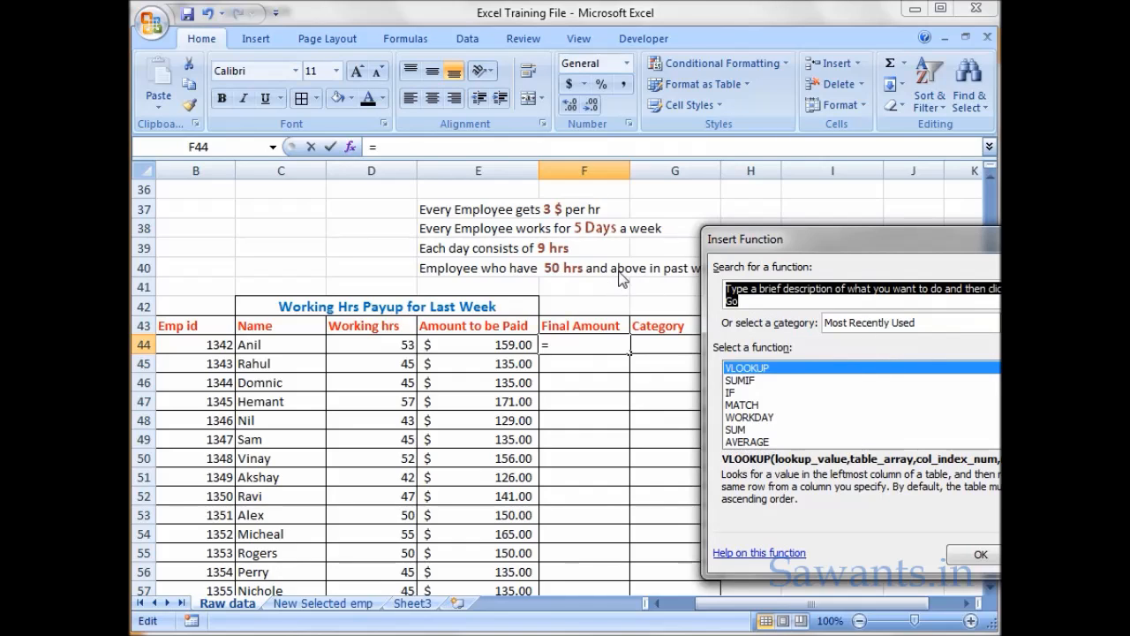
type("if")
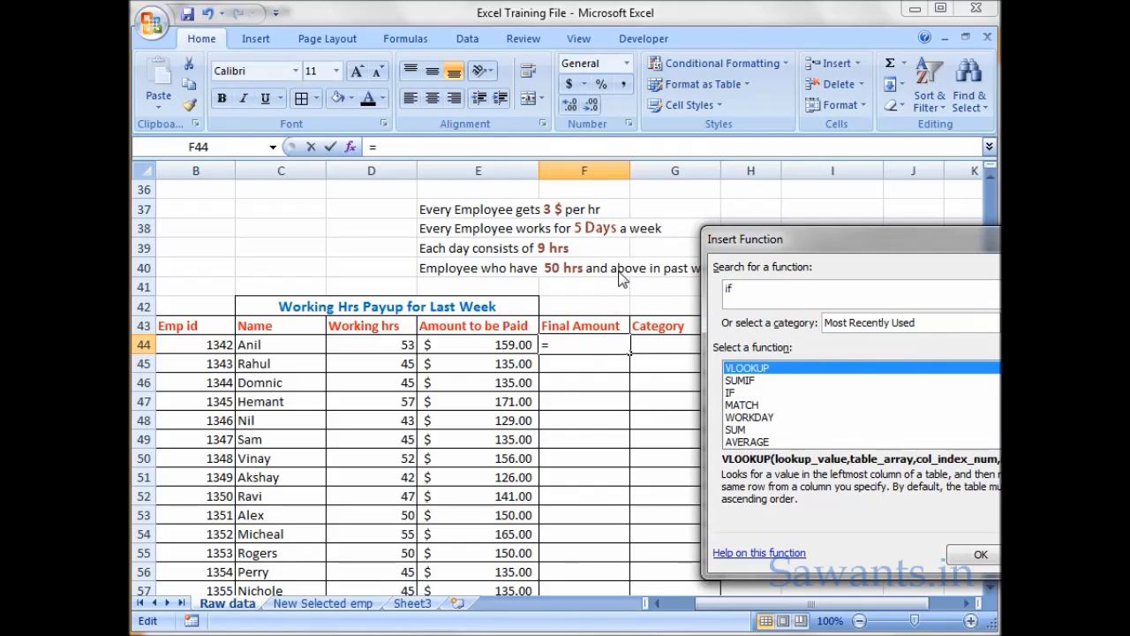
key("Return")
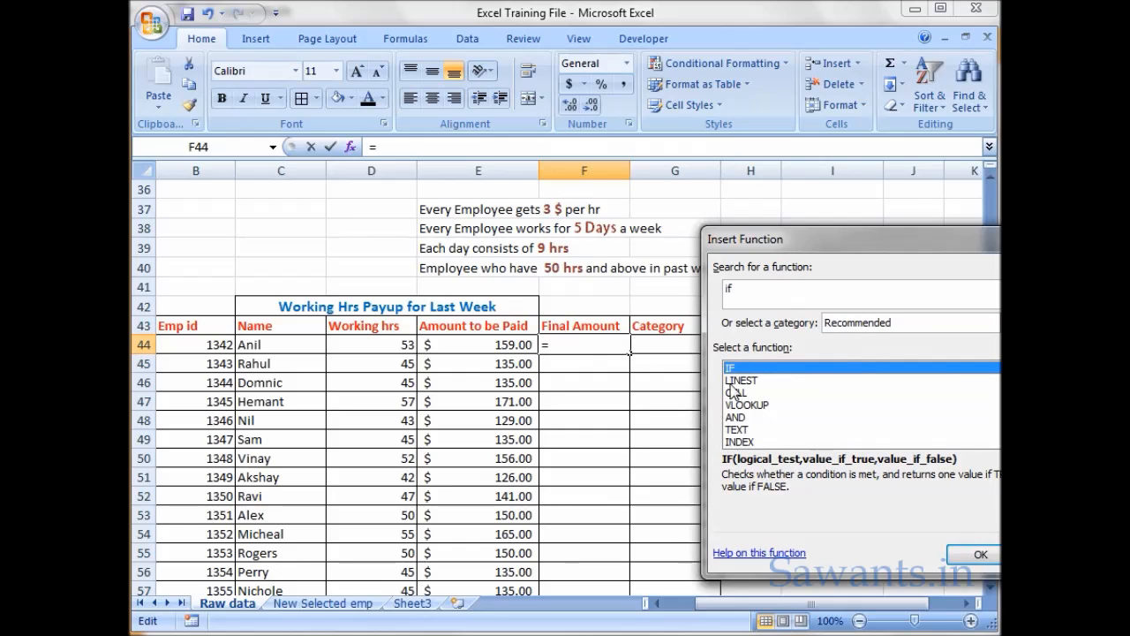
left_click(975, 554)
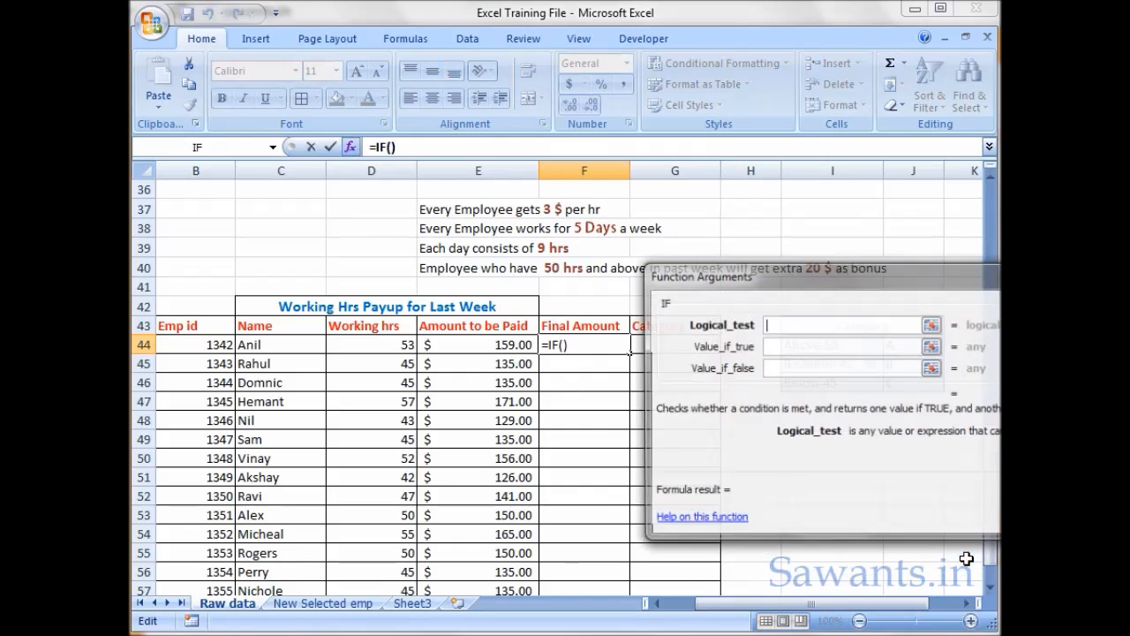
- Set the IF function's logical test to D44>50, checking the first employee's working hours
left_click_drag(727, 278, 814, 198)
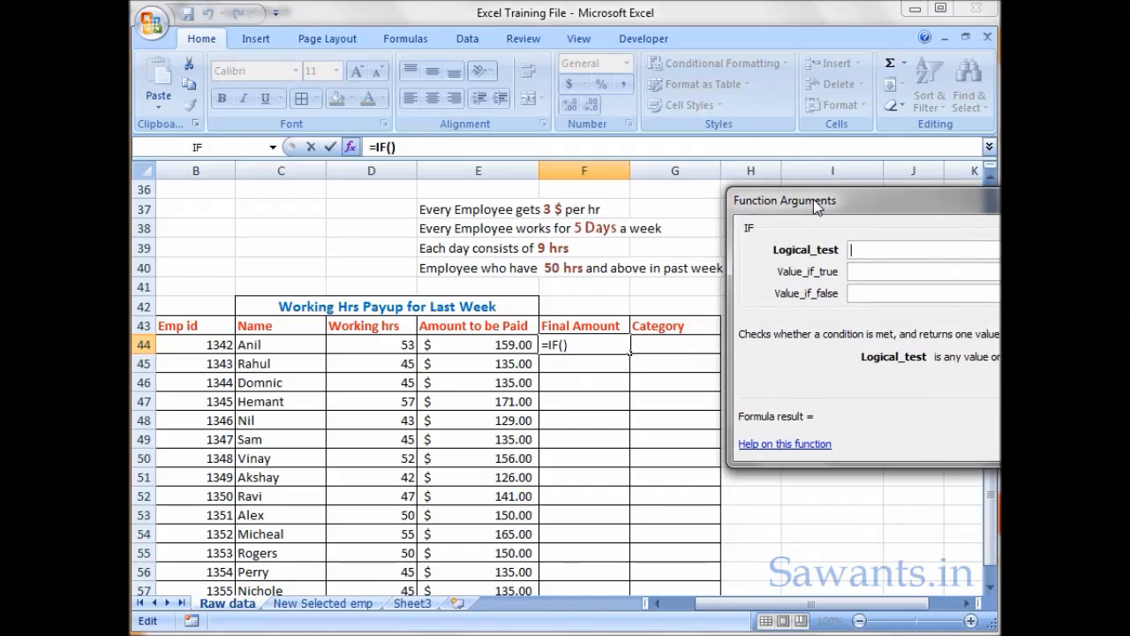
left_click(394, 350)
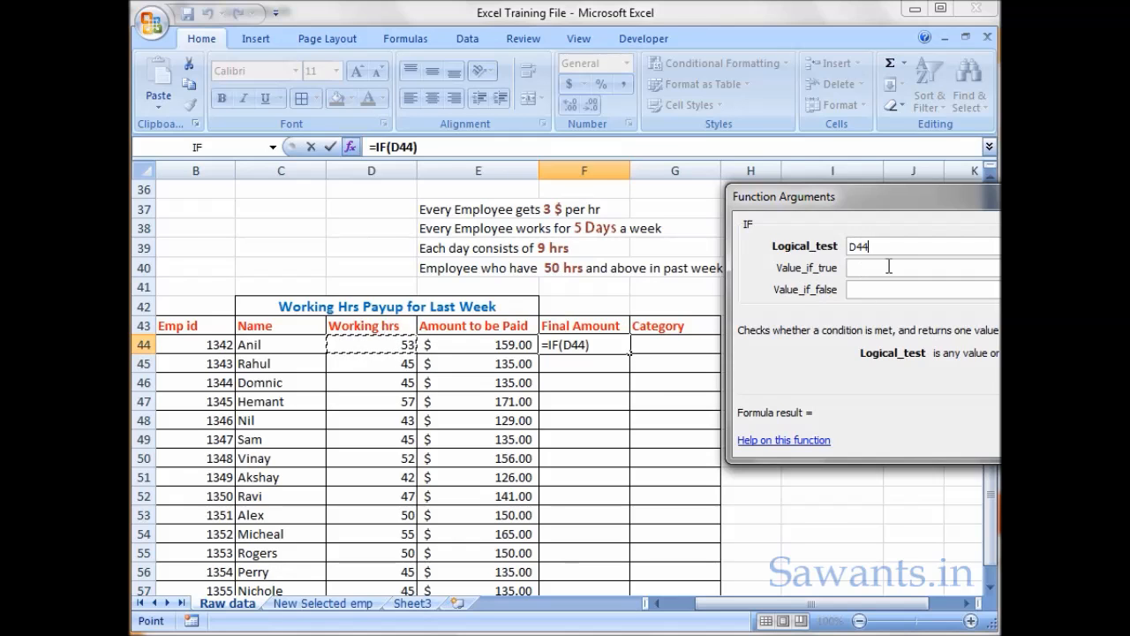
left_click_drag(901, 209, 691, 281)
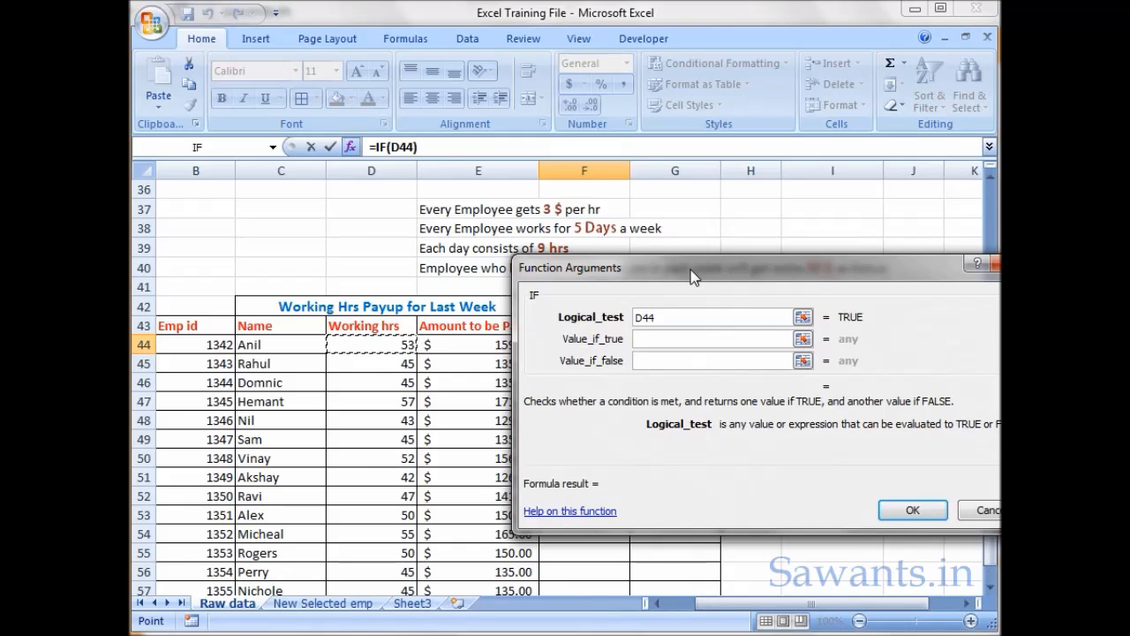
type(">")
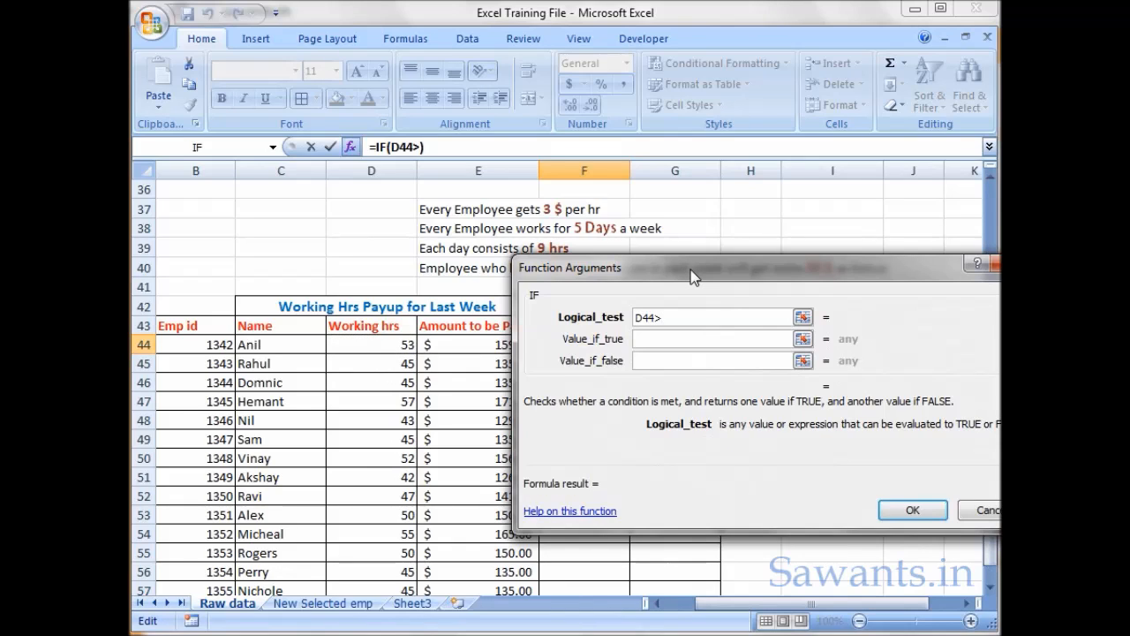
type("50")
- Complete the IF function with E44+20 as the value if true and E44 as the value if false
left_click(676, 339)
left_click_drag(675, 281, 791, 246)
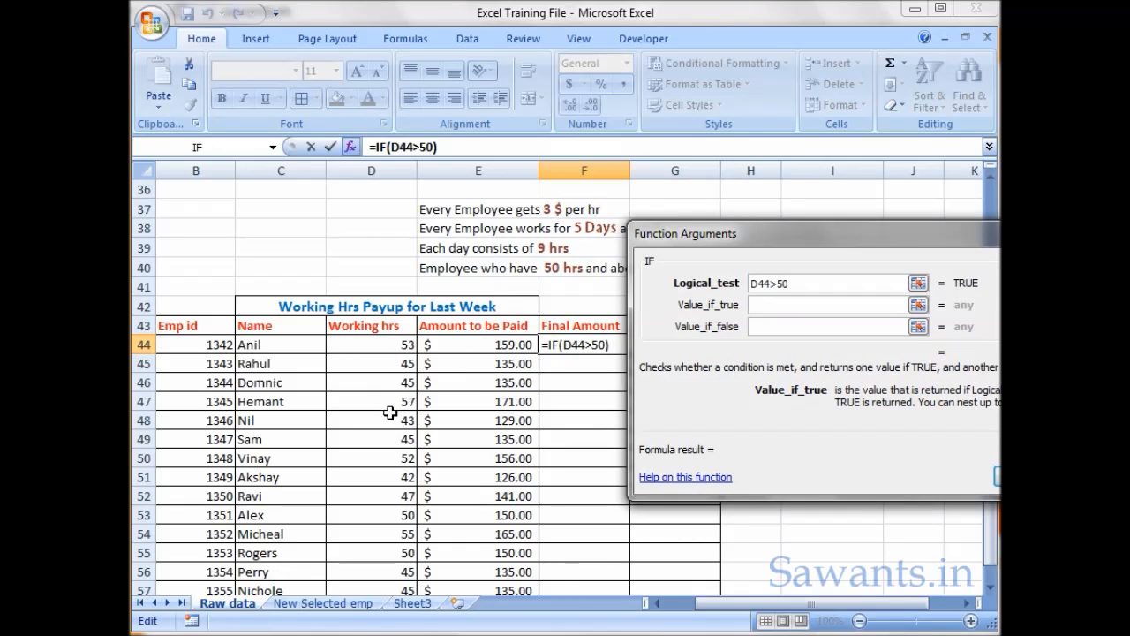
left_click(515, 349)
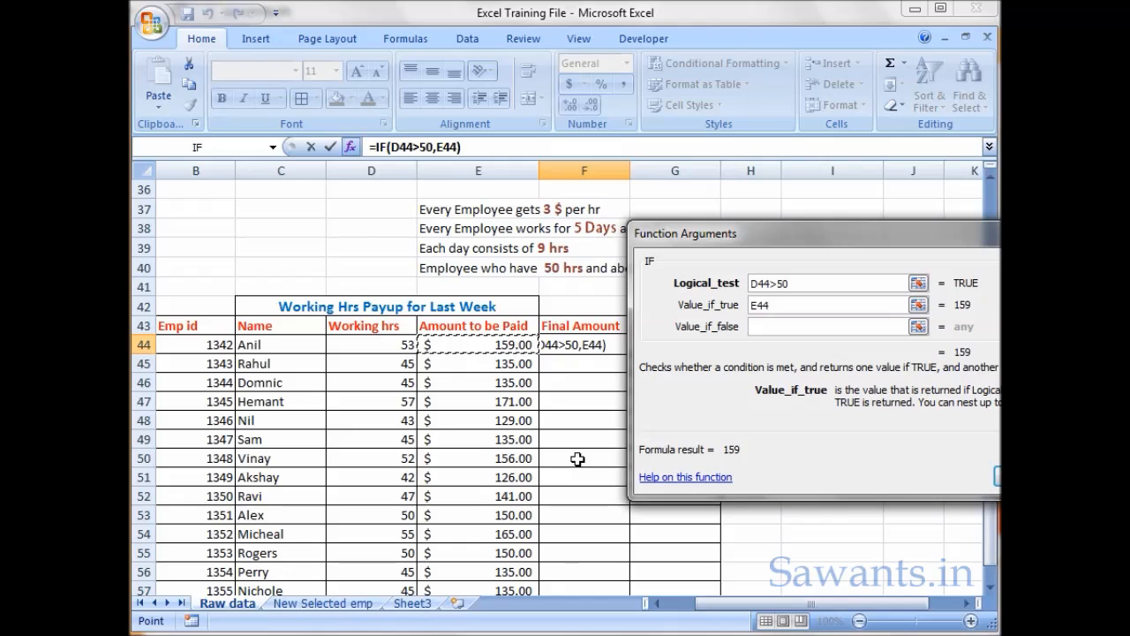
type("+20")
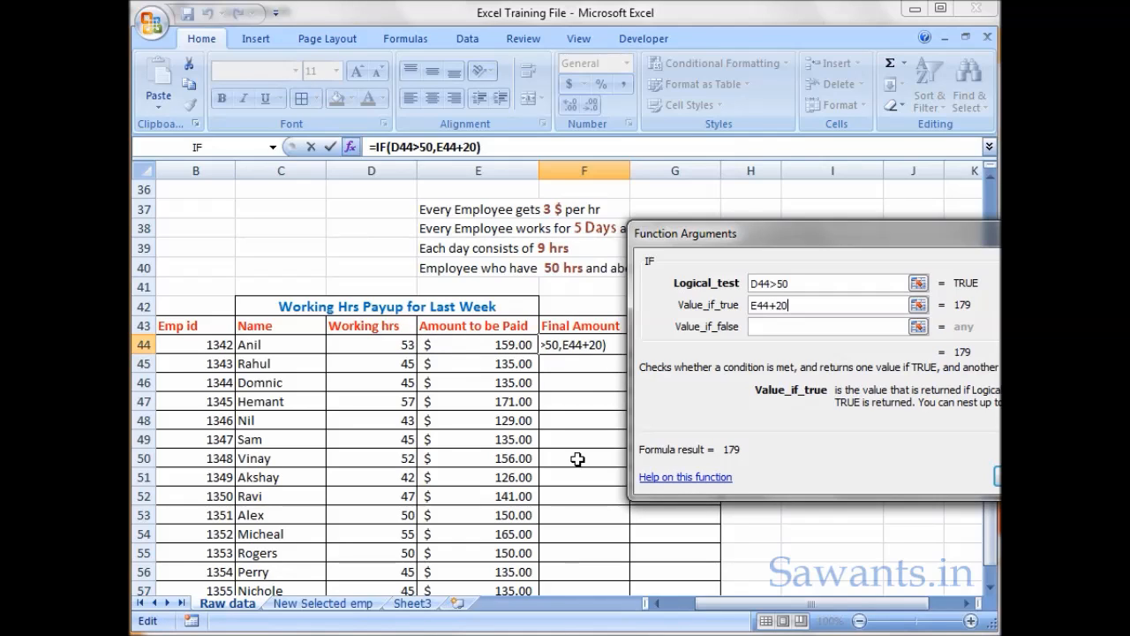
key("Tab")
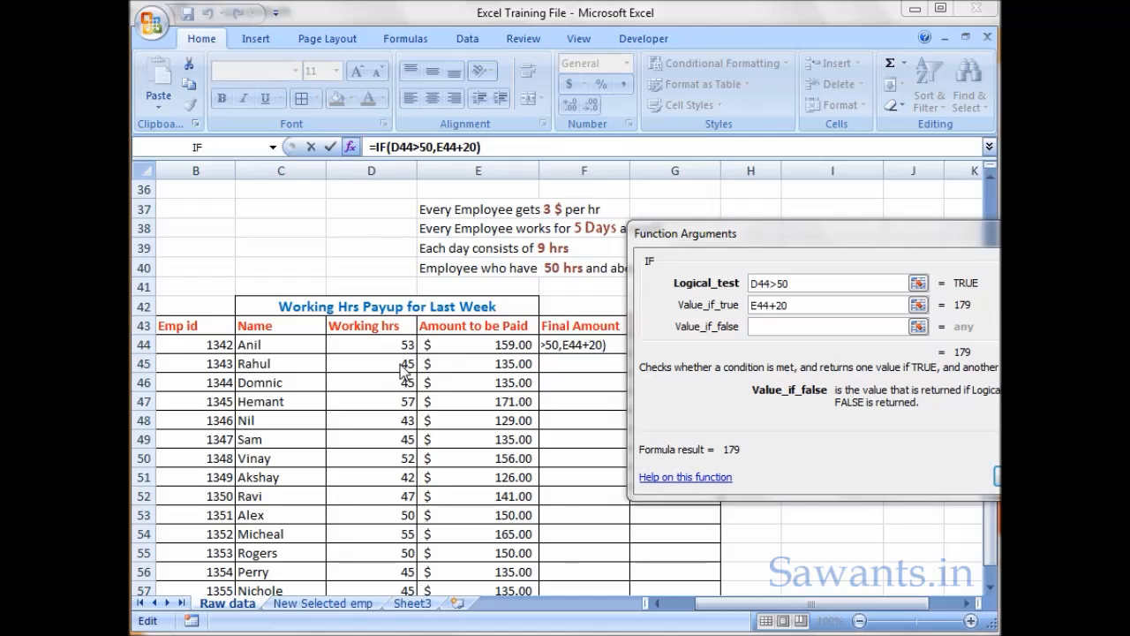
left_click(788, 326)
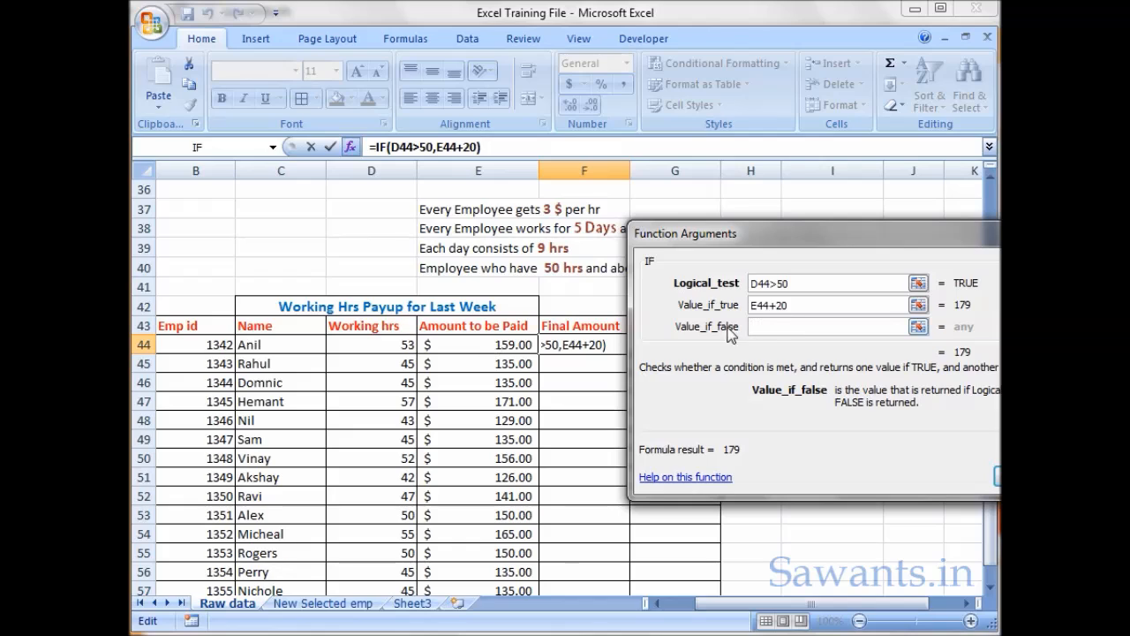
left_click(480, 349)
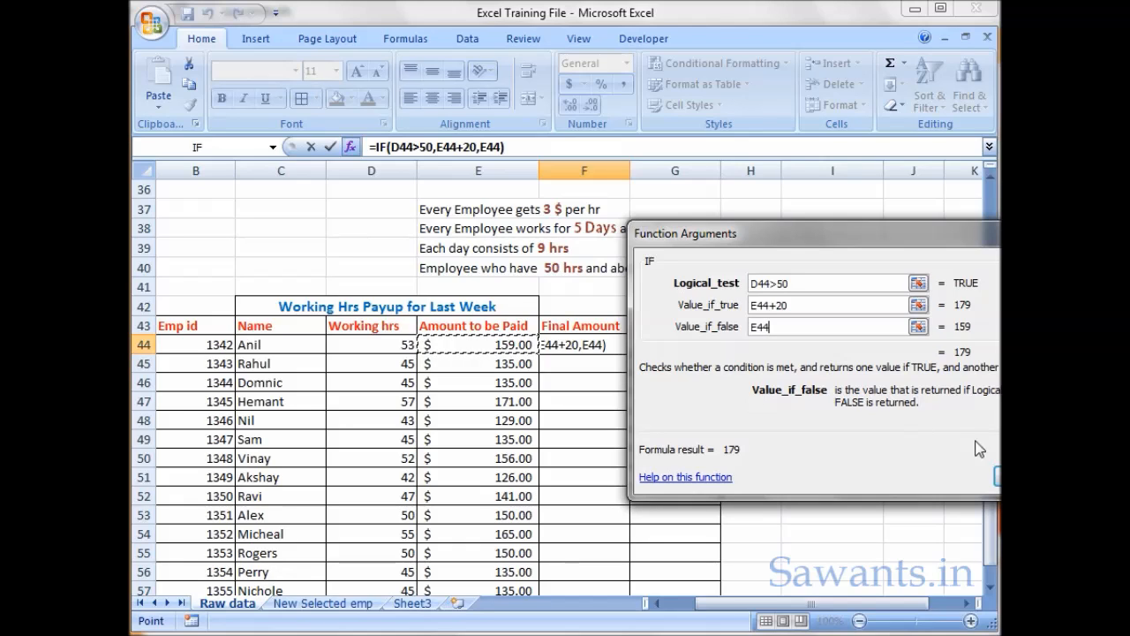
left_click(996, 476)
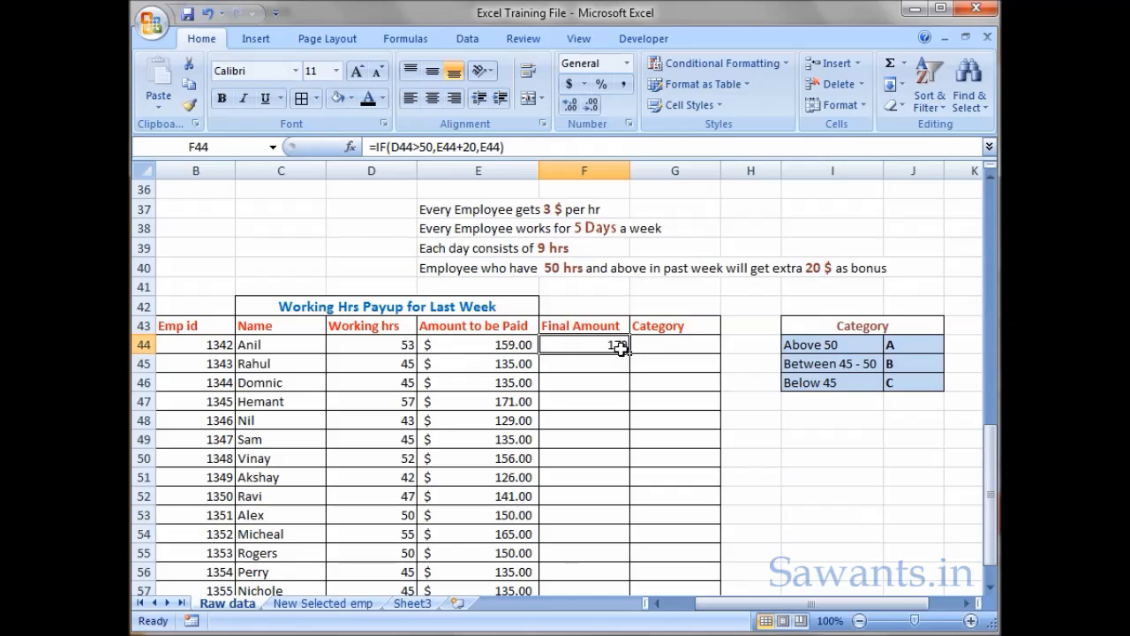
- Format the Final Amount in F44 with the dollar accounting number format
left_click(627, 63)
left_click(627, 63)
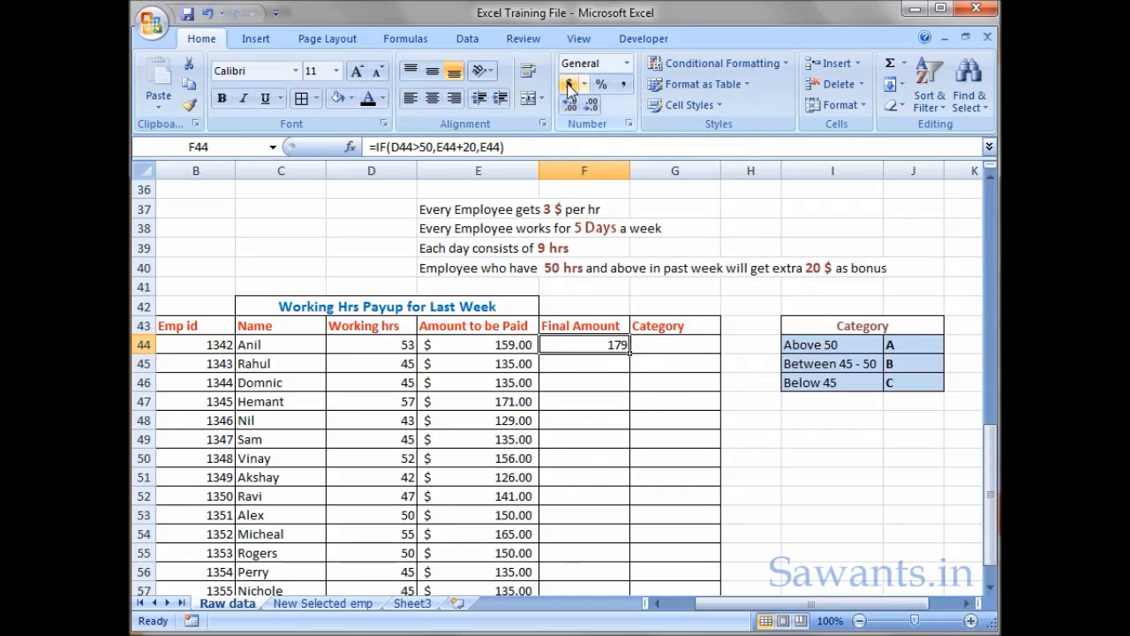
left_click(569, 85)
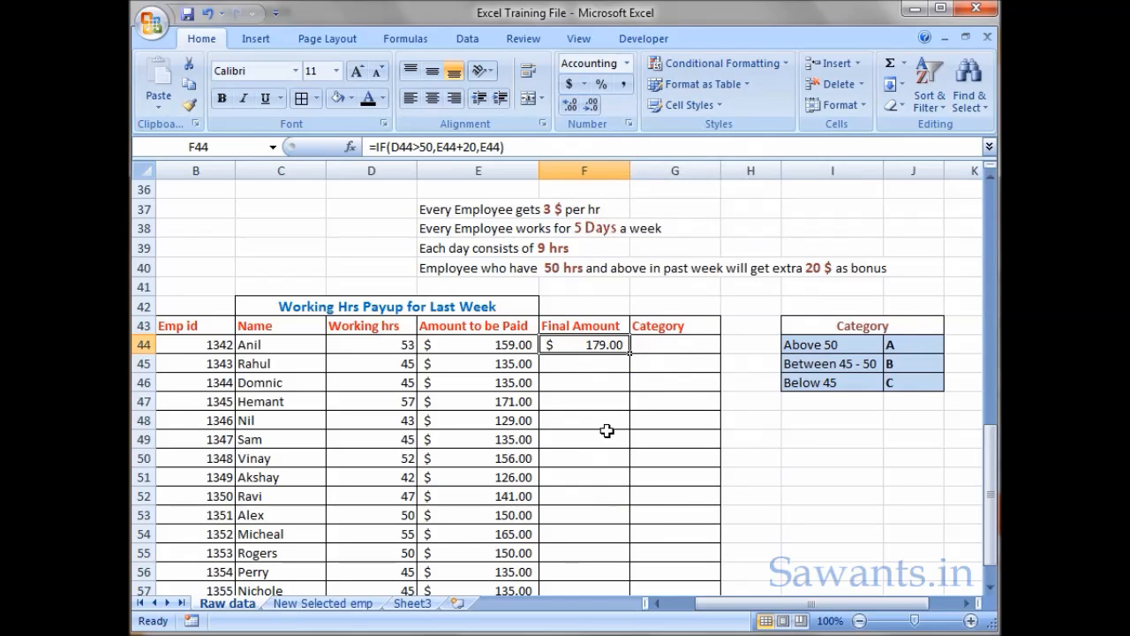
- Copy the Final Amount formula from F44 down to F58 and check the result in F47 against its working hours
left_click_drag(631, 356, 624, 565)
scroll(615, 533, "up", 1)
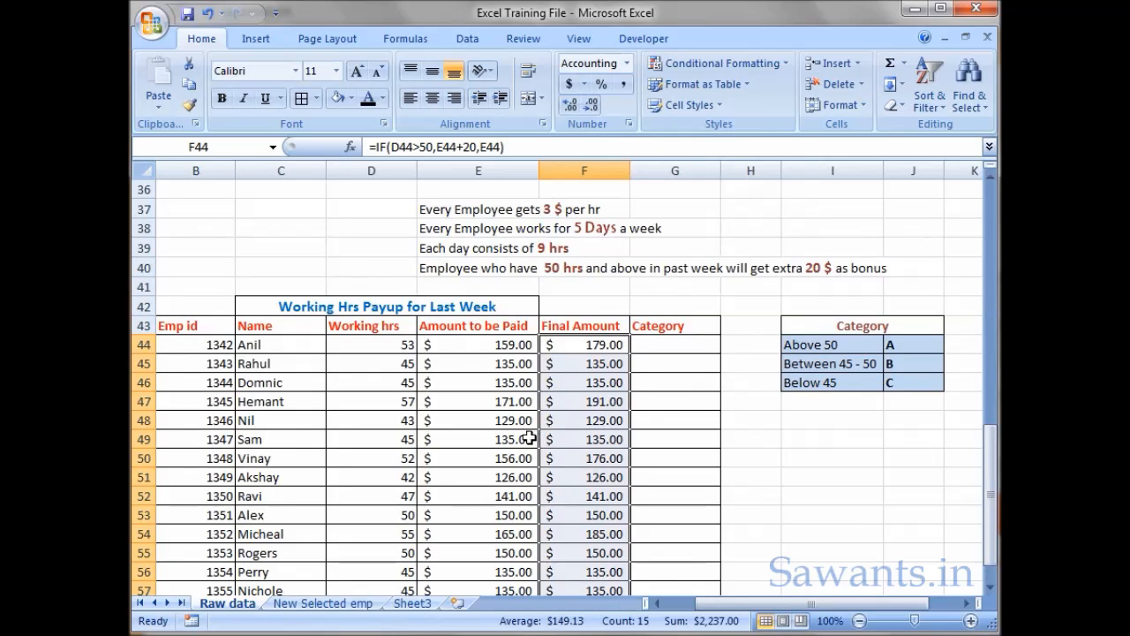
left_click(403, 402)
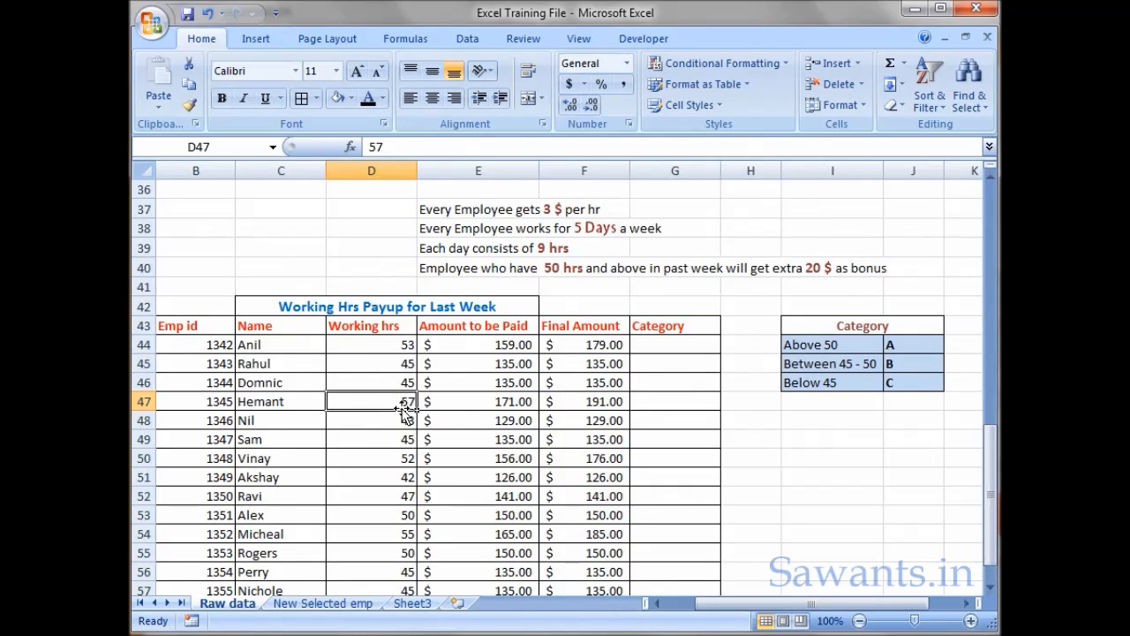
left_click(611, 403)
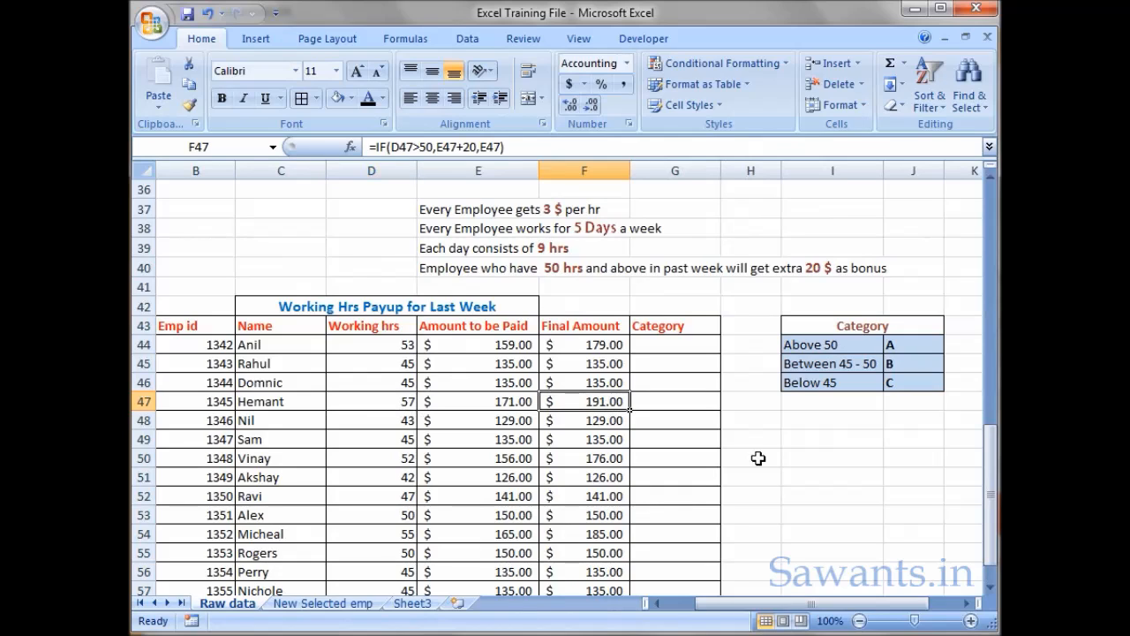
- Examine the Category criteria table in I44:J46 to see which working hours belong to each category letter
left_click(687, 344)
left_click_drag(852, 347, 892, 381)
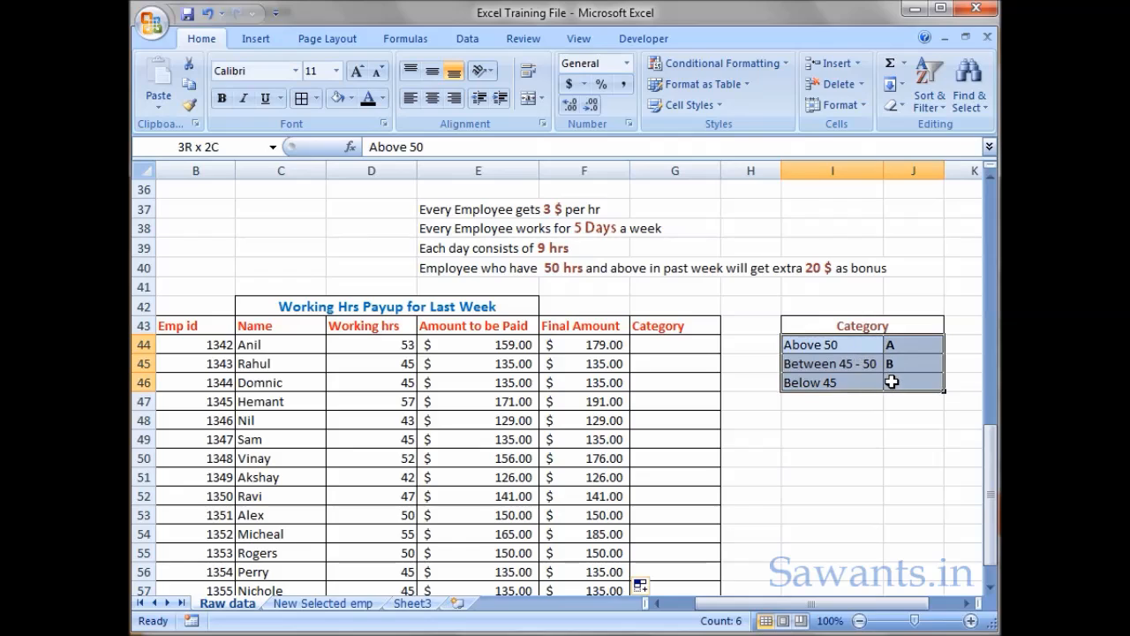
left_click(870, 461)
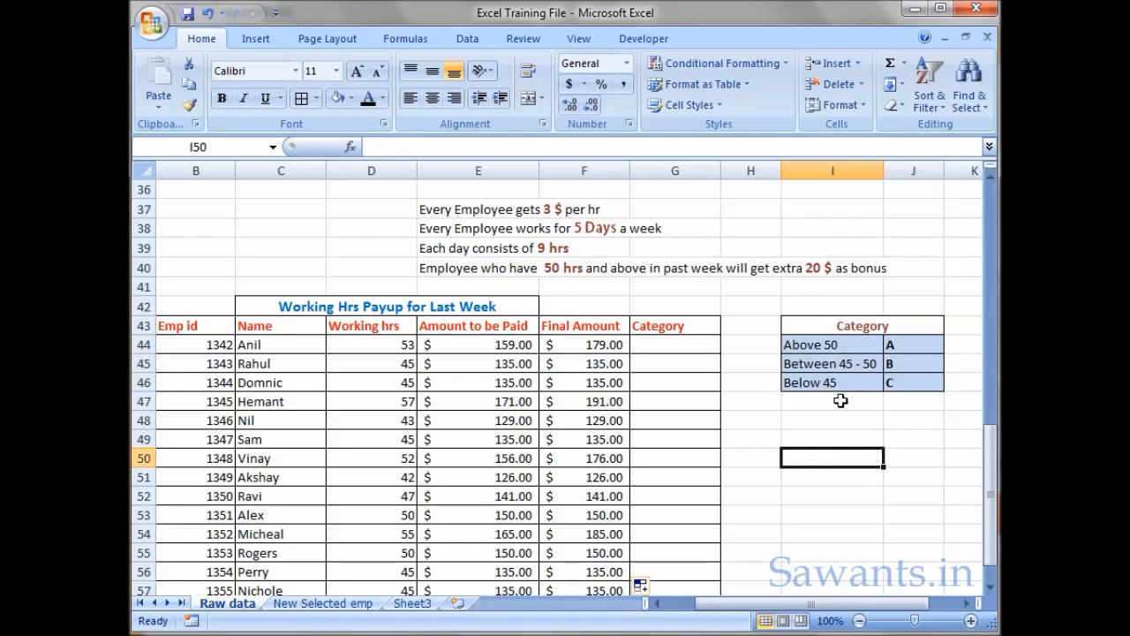
left_click(838, 348)
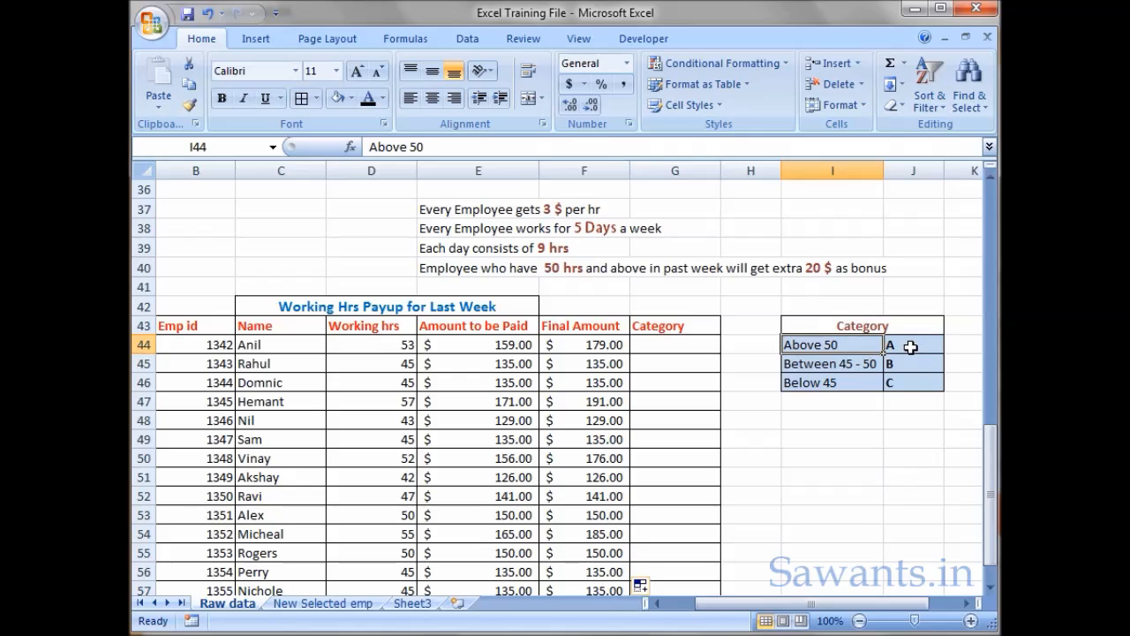
left_click(839, 365)
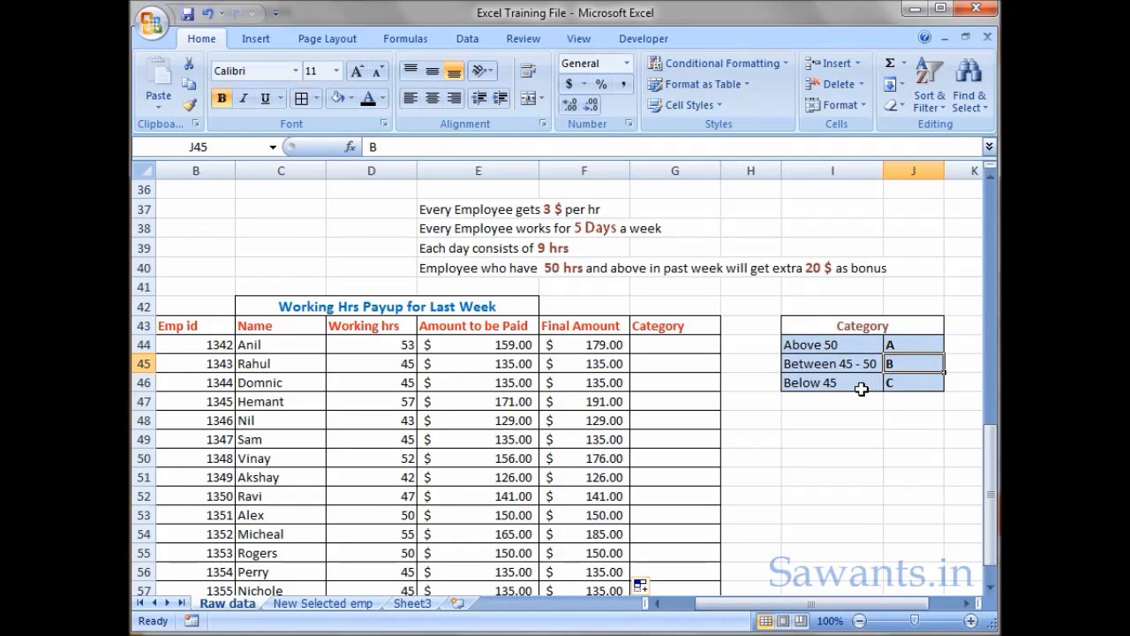
key("Return")
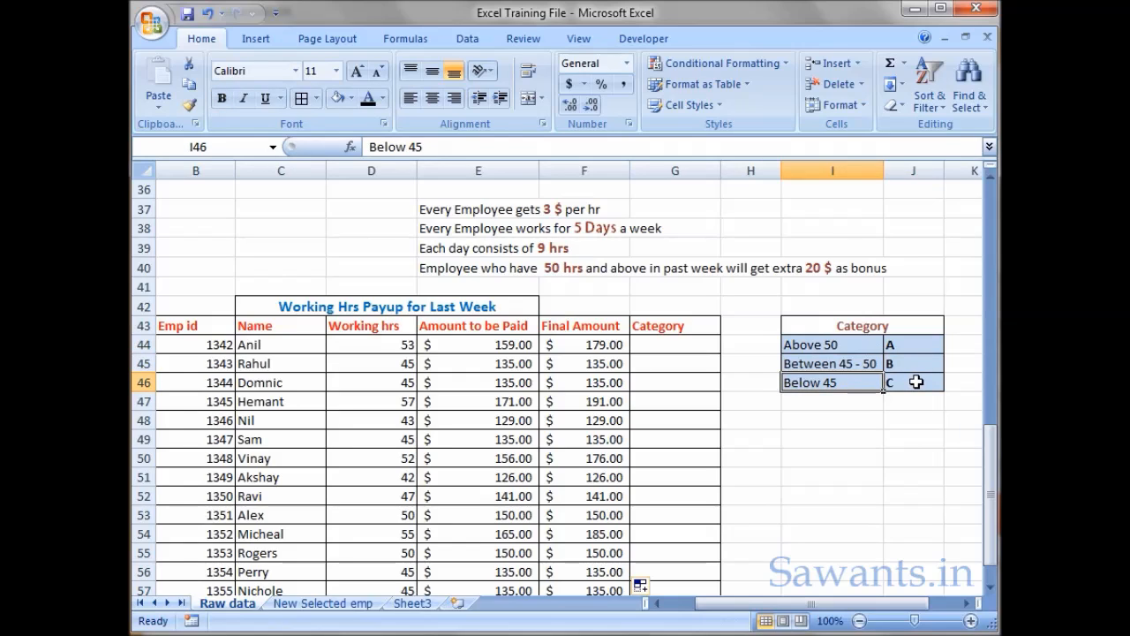
- Start an IF formula in Category cell G44 with the logical test D44>50 and "A" as the value if true
left_click(681, 346)
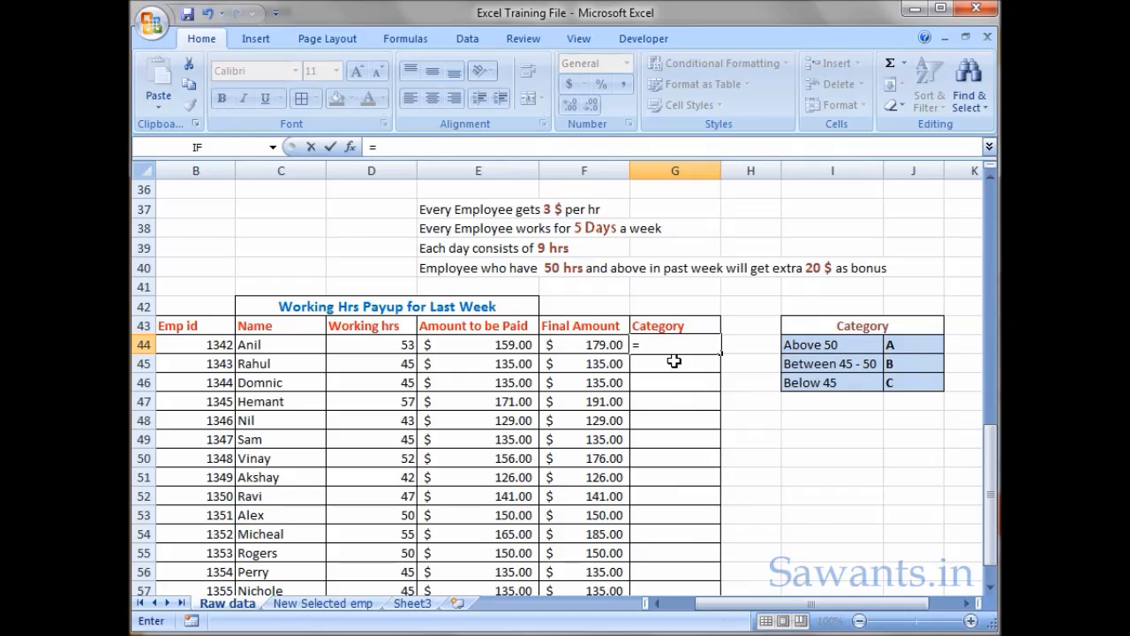
type("if")
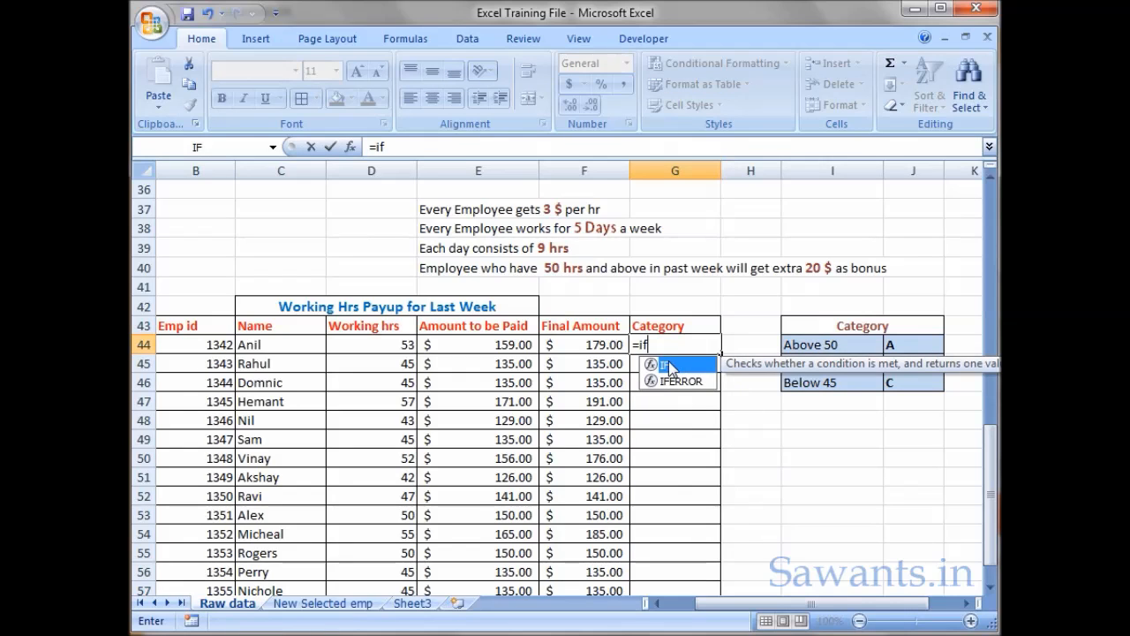
double_click(669, 367)
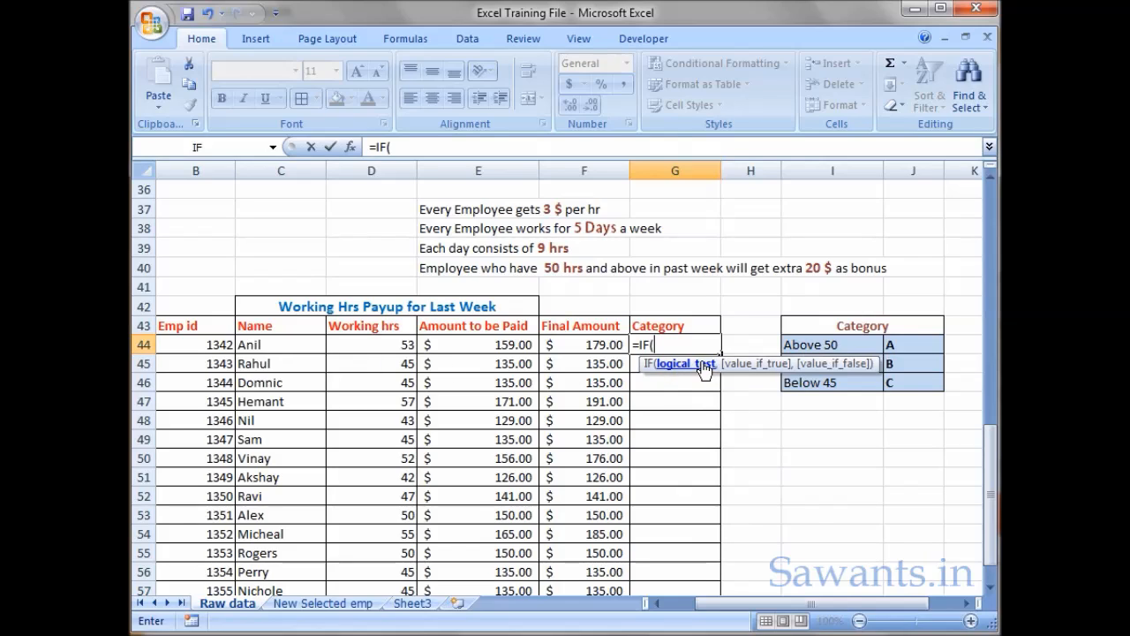
left_click(385, 344)
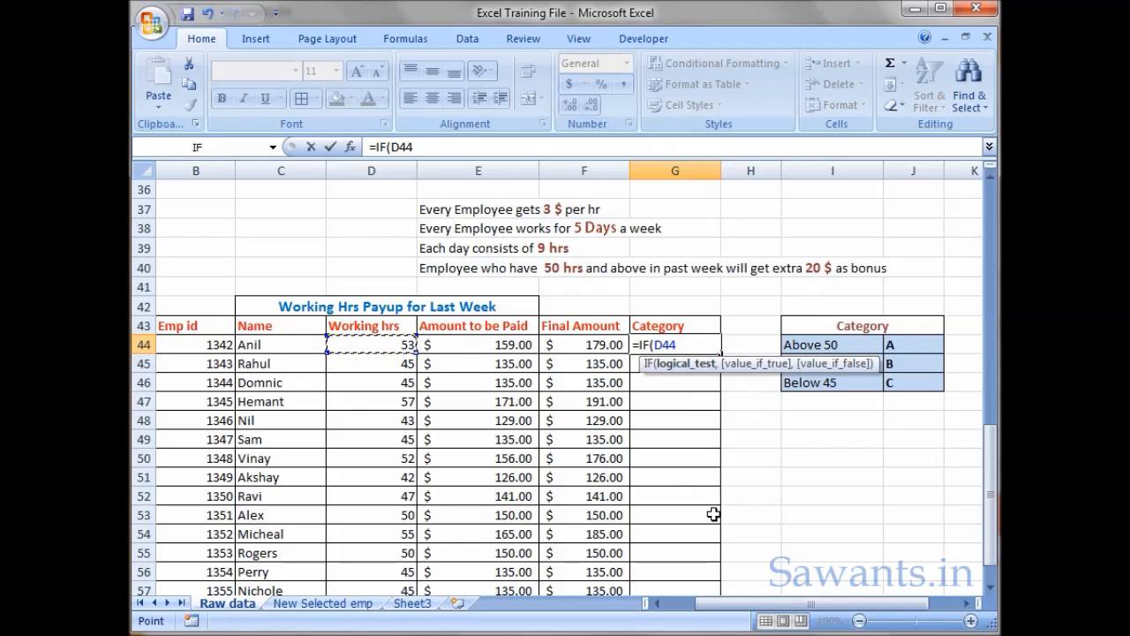
type(">50,")
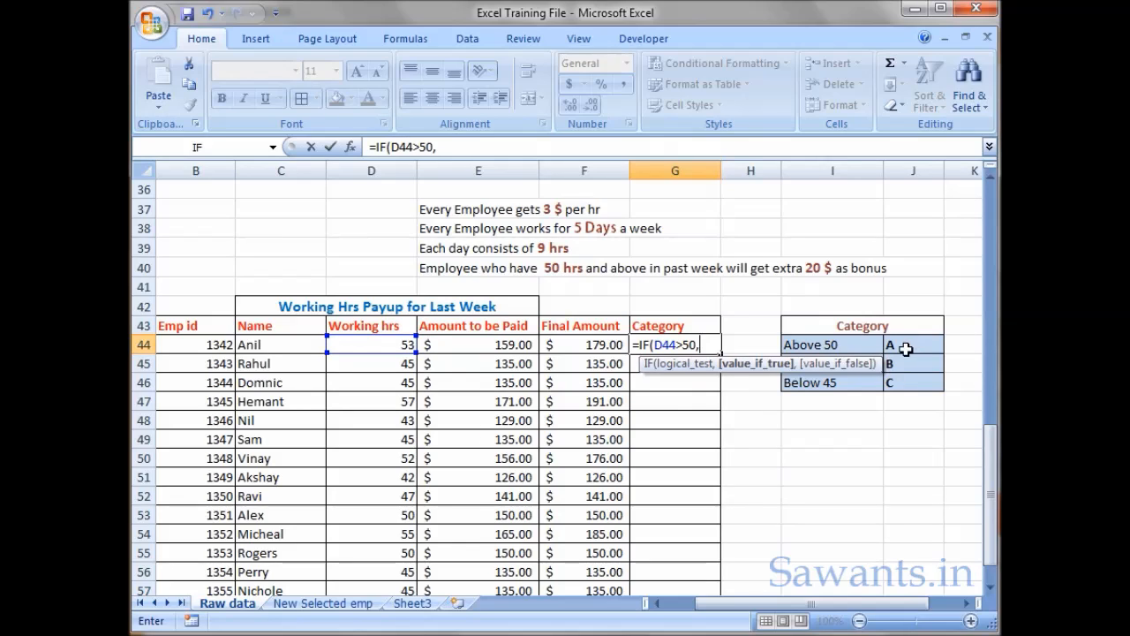
type("\"A\",")
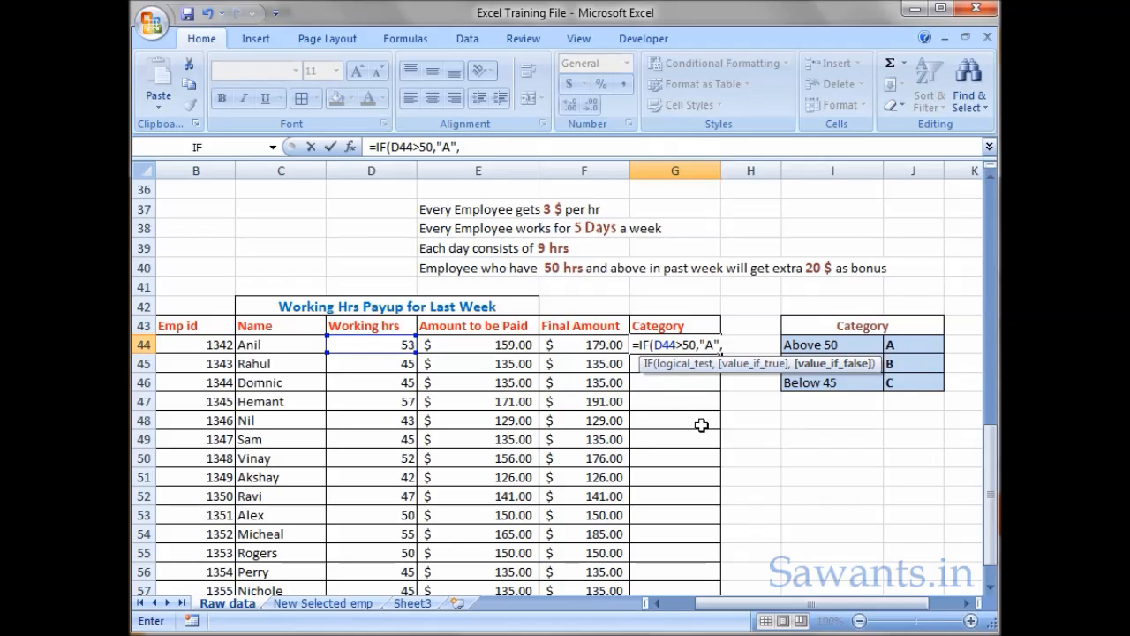
- Complete the G44 formula with a nested IF as the value if false: test D44>=45, returning "B" or otherwise "C"
type("f")
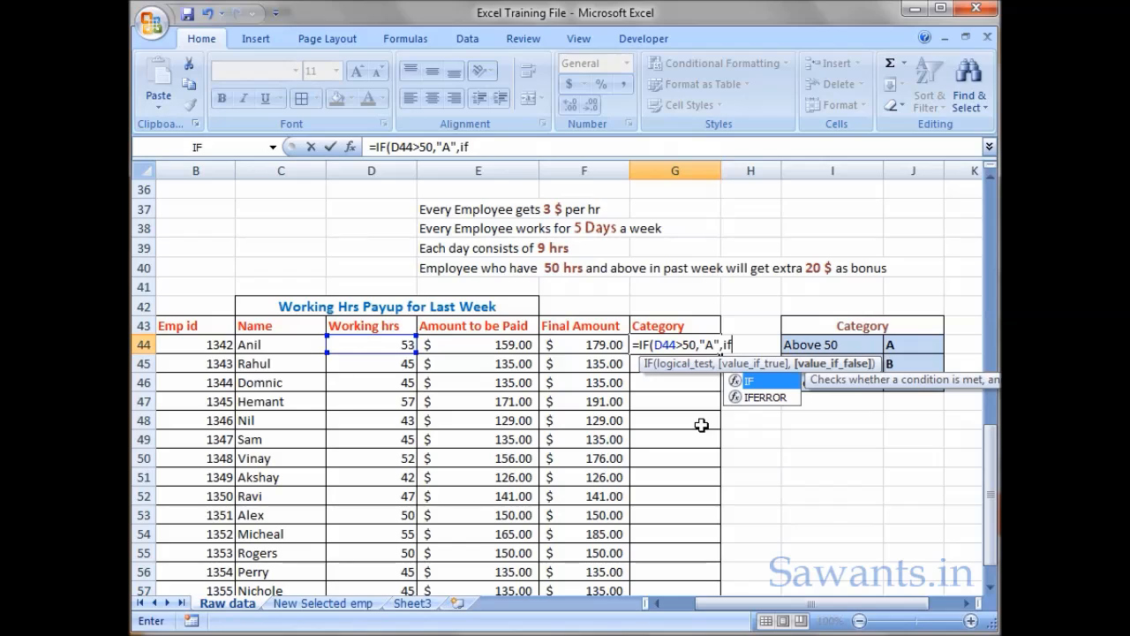
double_click(778, 384)
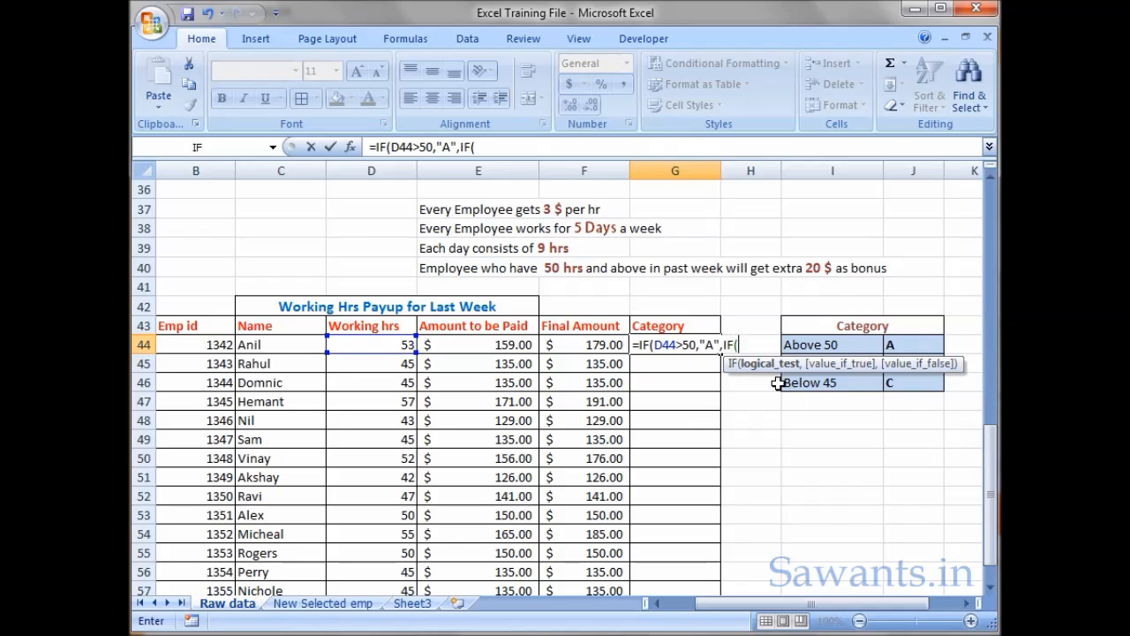
left_click(371, 347)
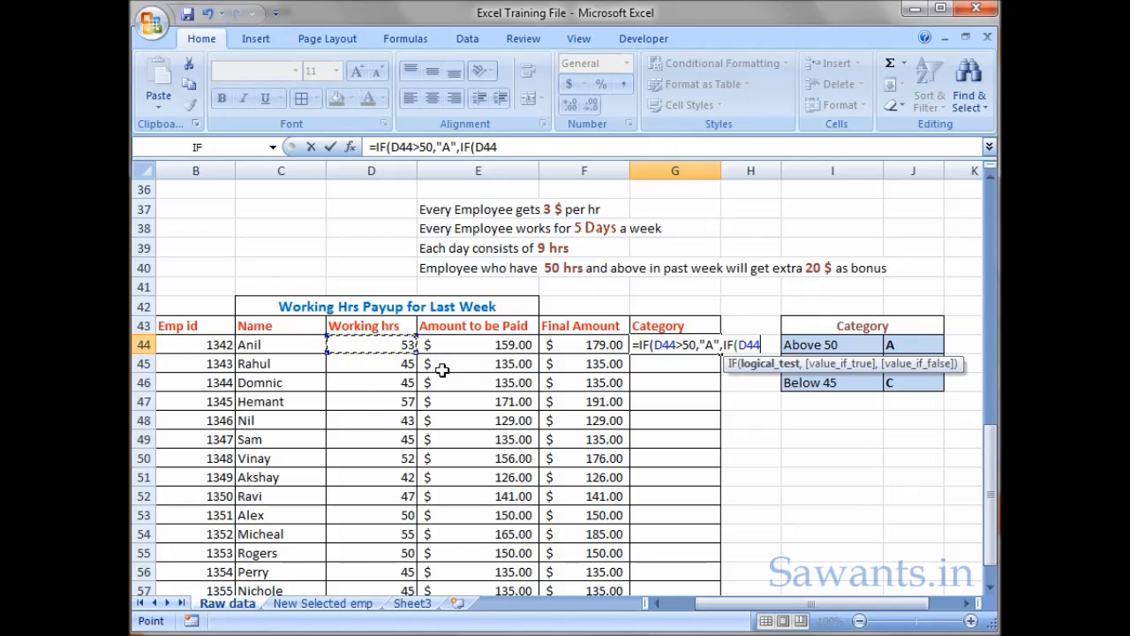
type(">")
type("5")
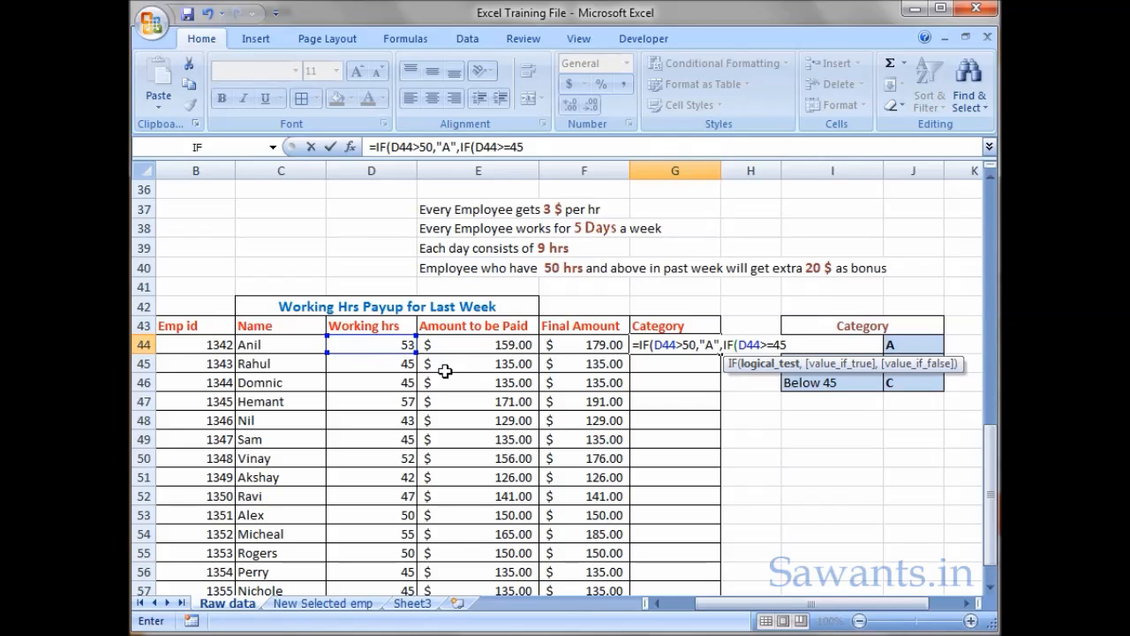
type(",\"B")
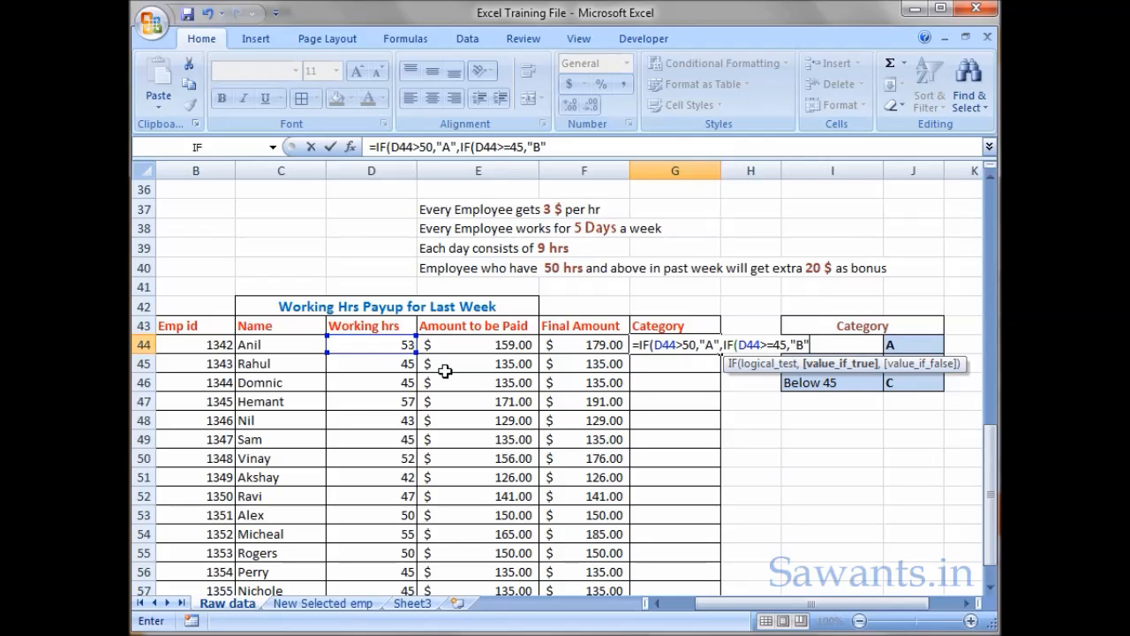
type(",\"C")
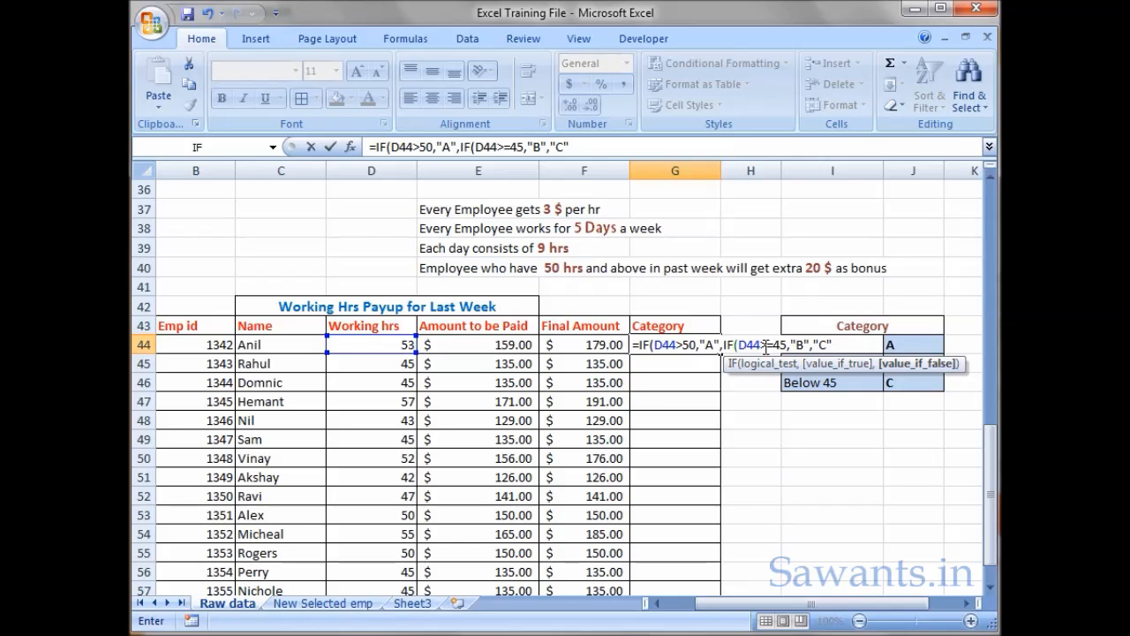
type(")")
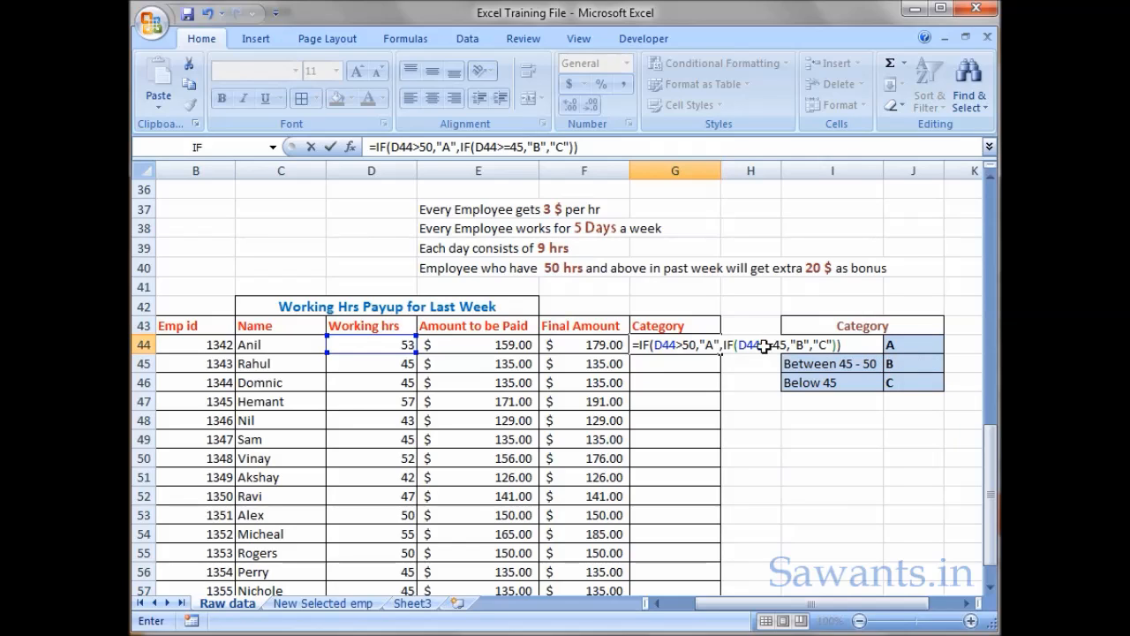
key("Return")
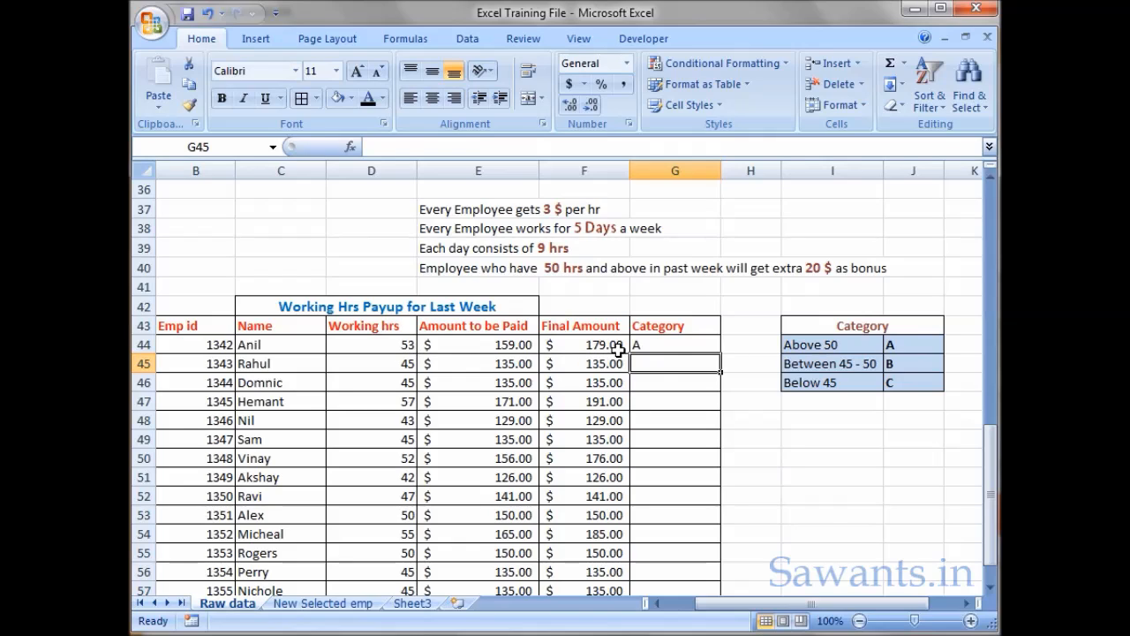
- Copy the Category formula from G44 down to G58 and check several of the assigned categories
left_click(681, 347)
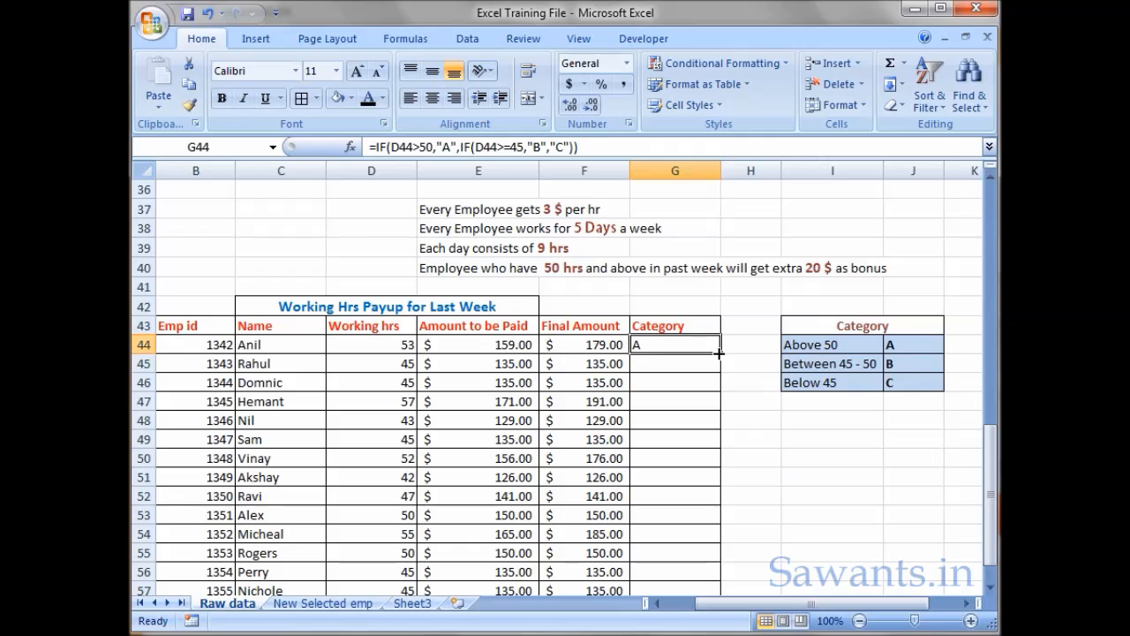
left_click_drag(720, 354, 720, 554)
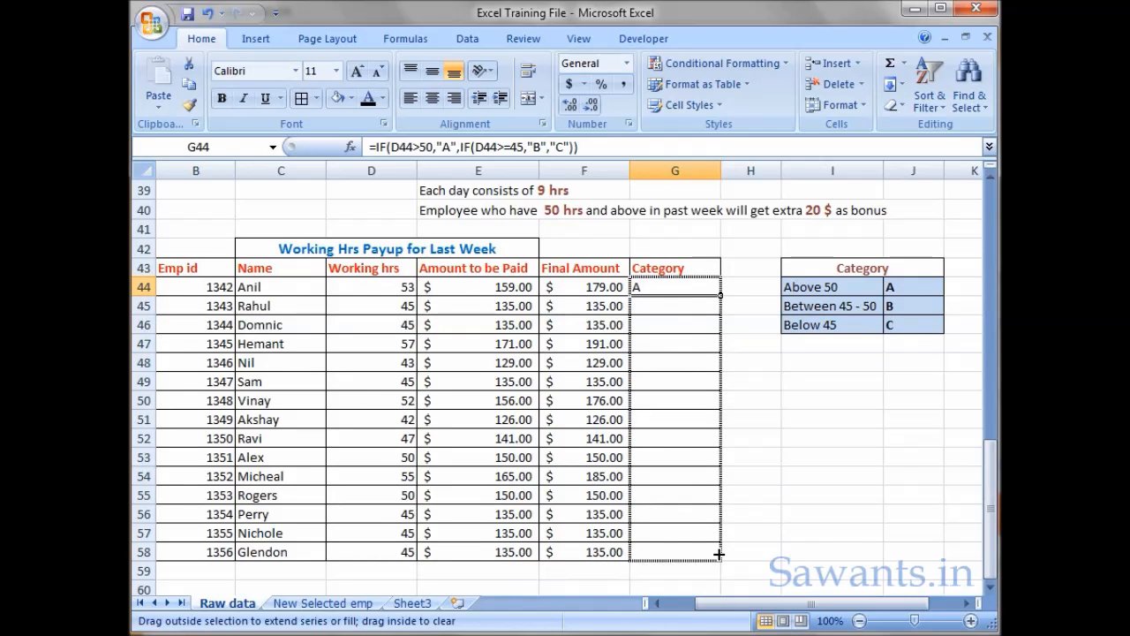
left_click_drag(720, 554, 719, 554)
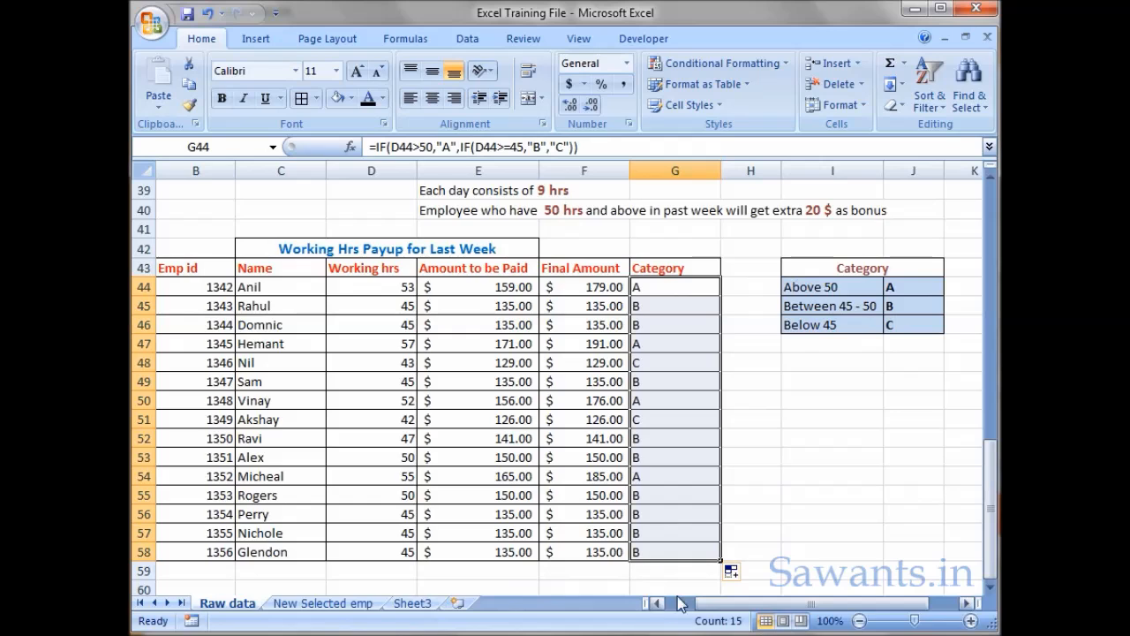
scroll(694, 508, "up", 1)
left_click_drag(665, 382, 664, 371)
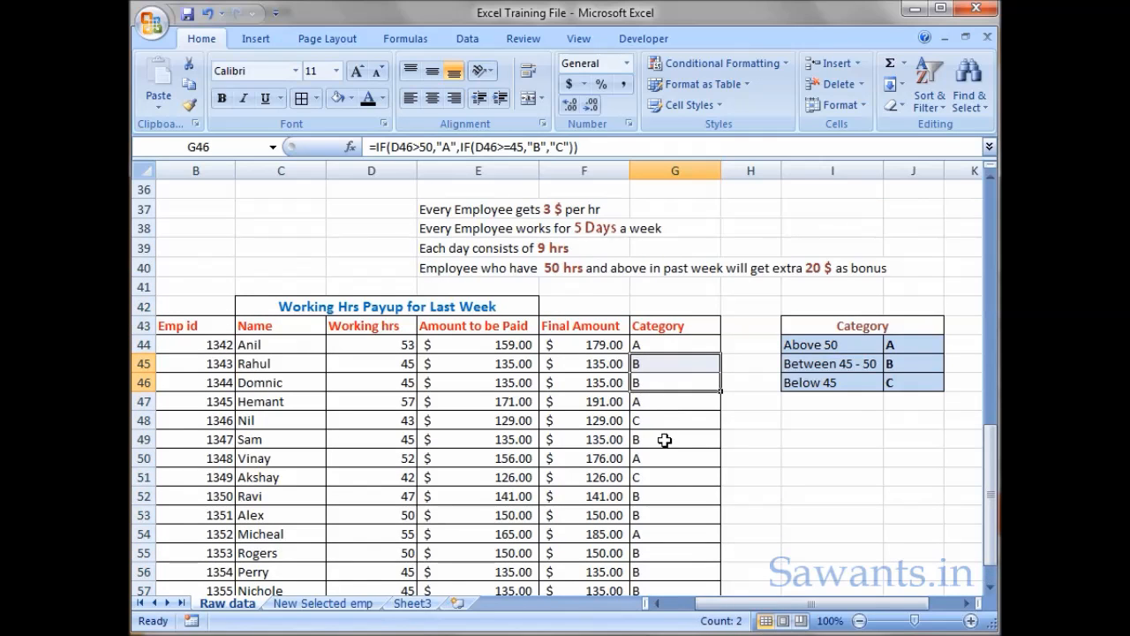
left_click(662, 346)
left_click(654, 383)
left_click(656, 421)
left_click_drag(675, 326, 184, 554)
left_click(654, 344)
- Replace the Final Amount and Category formulas in F43:G58 with their values by copying and pasting special as Values
left_click_drag(678, 266, 608, 552)
right_click(615, 330)
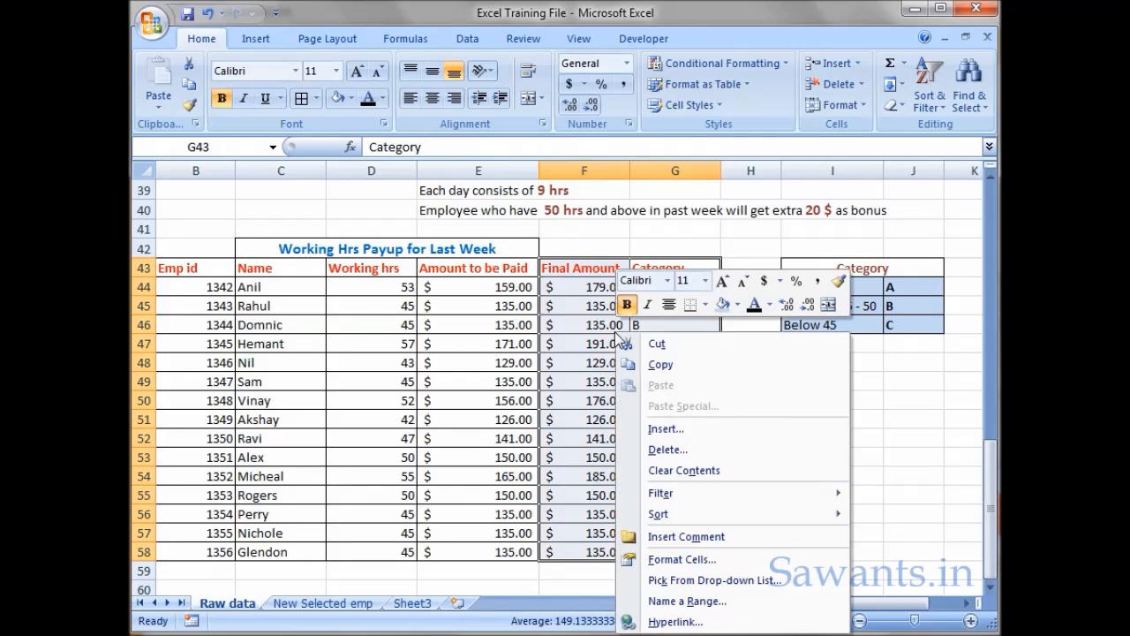
left_click(660, 363)
right_click(596, 309)
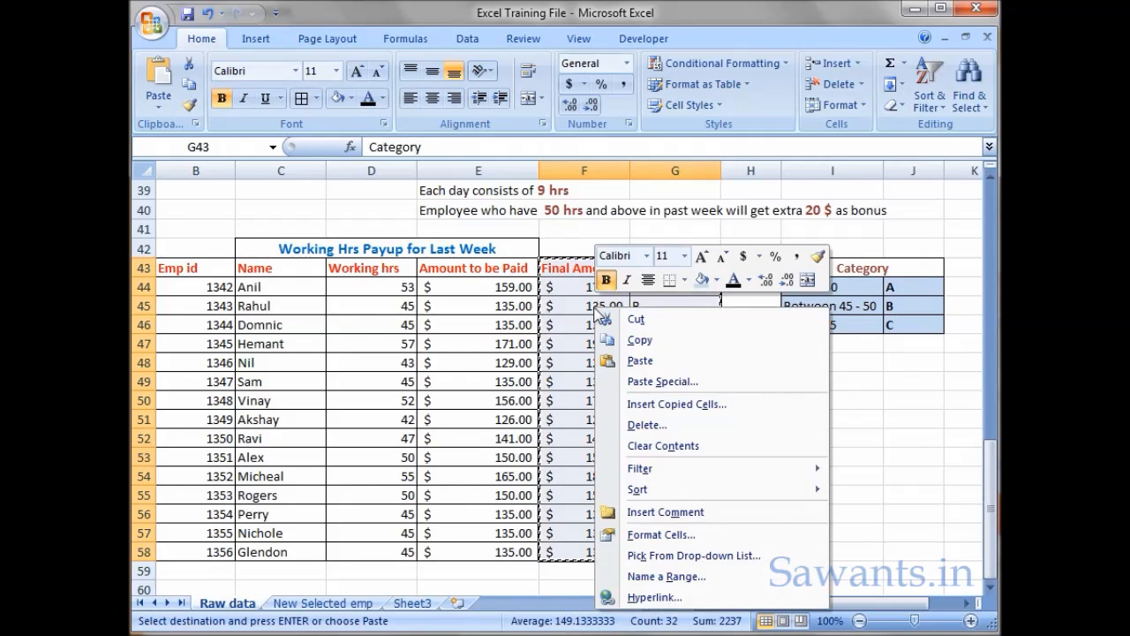
left_click(676, 384)
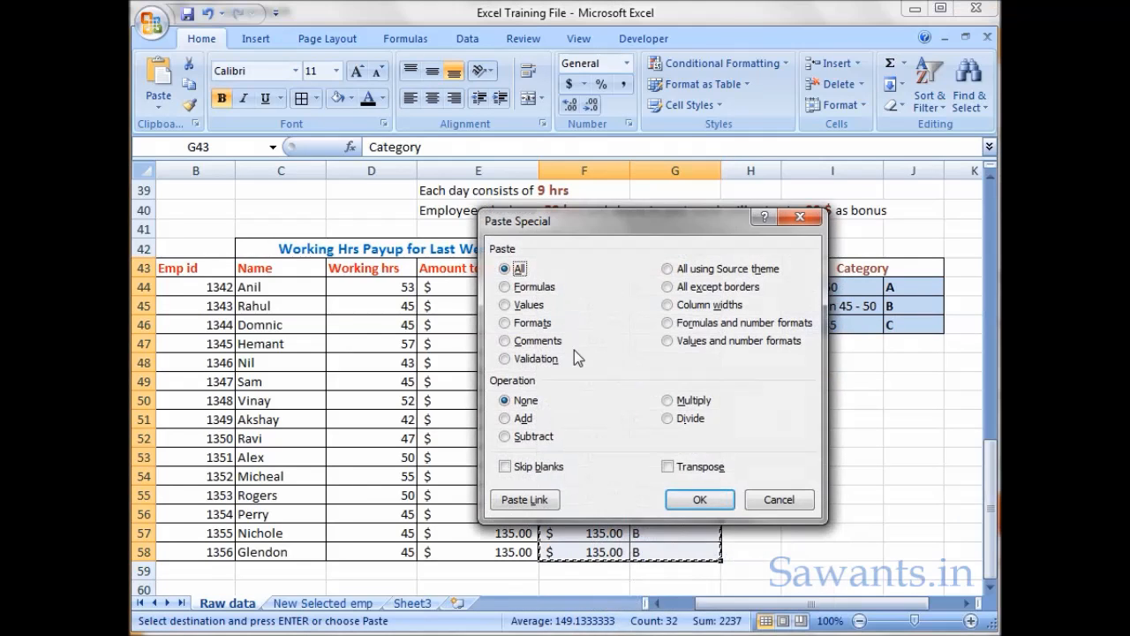
left_click(529, 305)
left_click(702, 499)
left_click(655, 362)
left_click(658, 305)
left_click(658, 420)
- Turn on filtering for the working hours table in B43:G58
left_click_drag(658, 267, 187, 554)
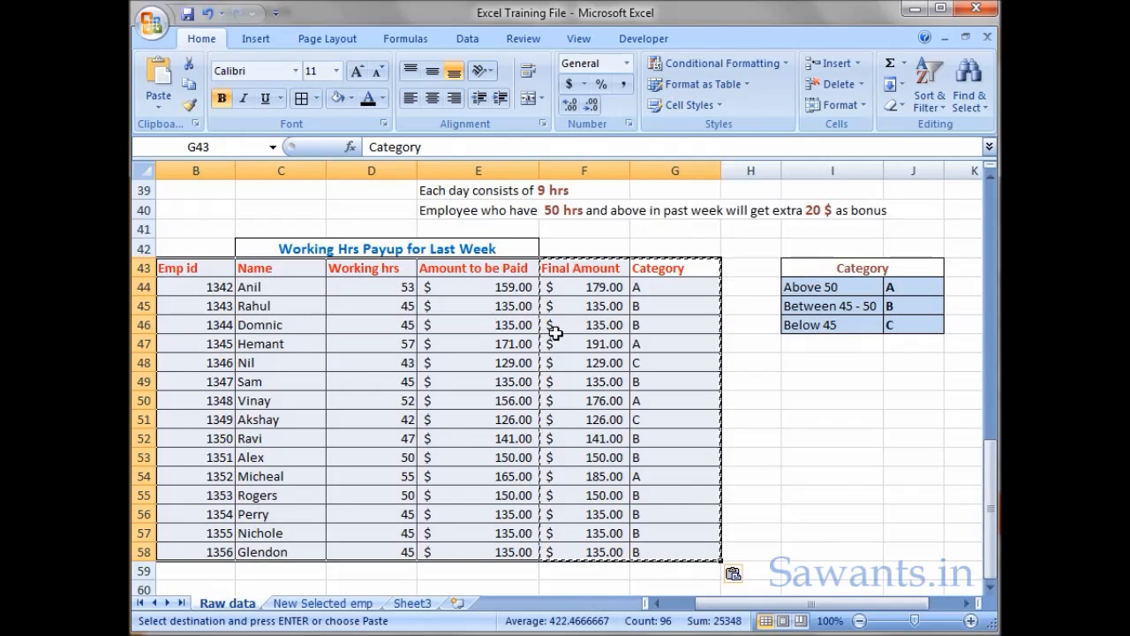
left_click(467, 39)
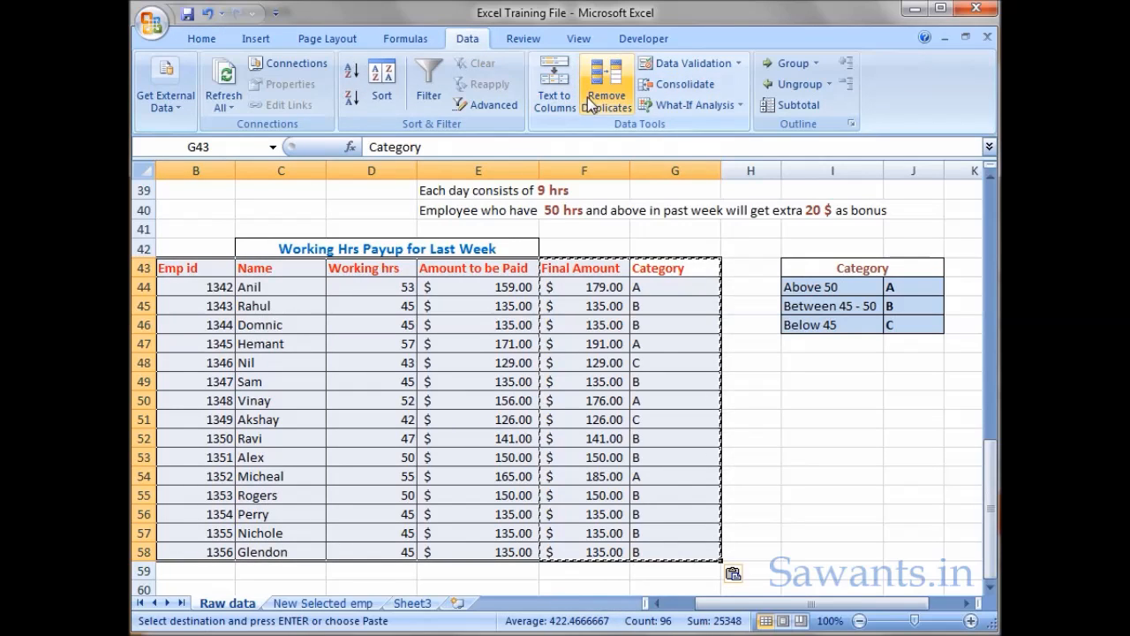
left_click(432, 97)
left_click(606, 378)
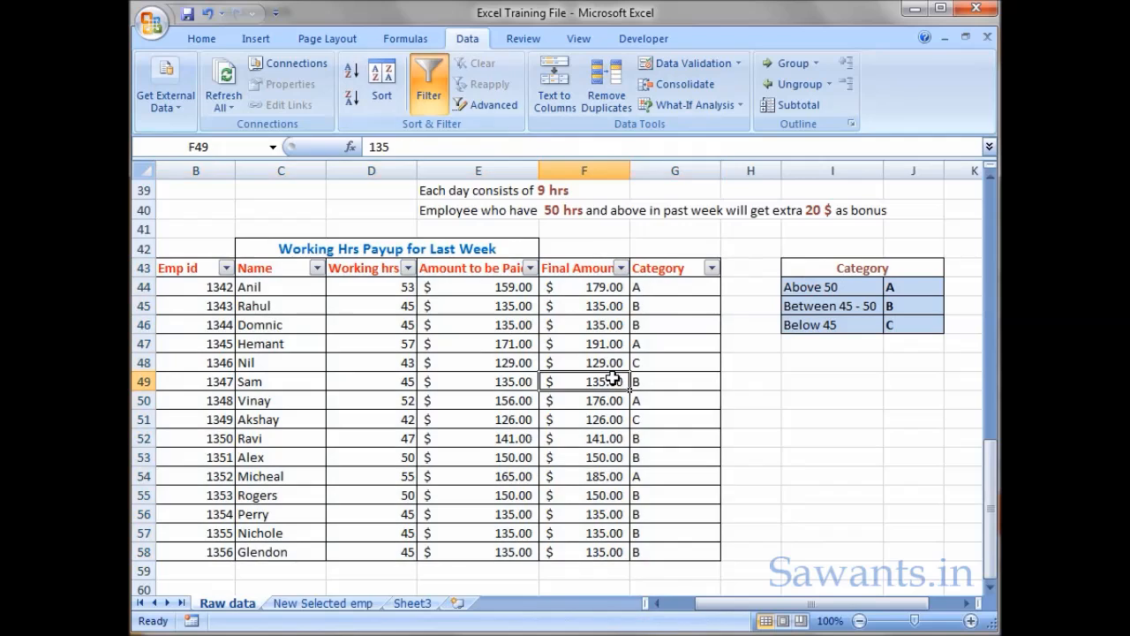
- Filter the Category column to only A and review the matching employee rows
left_click(712, 268)
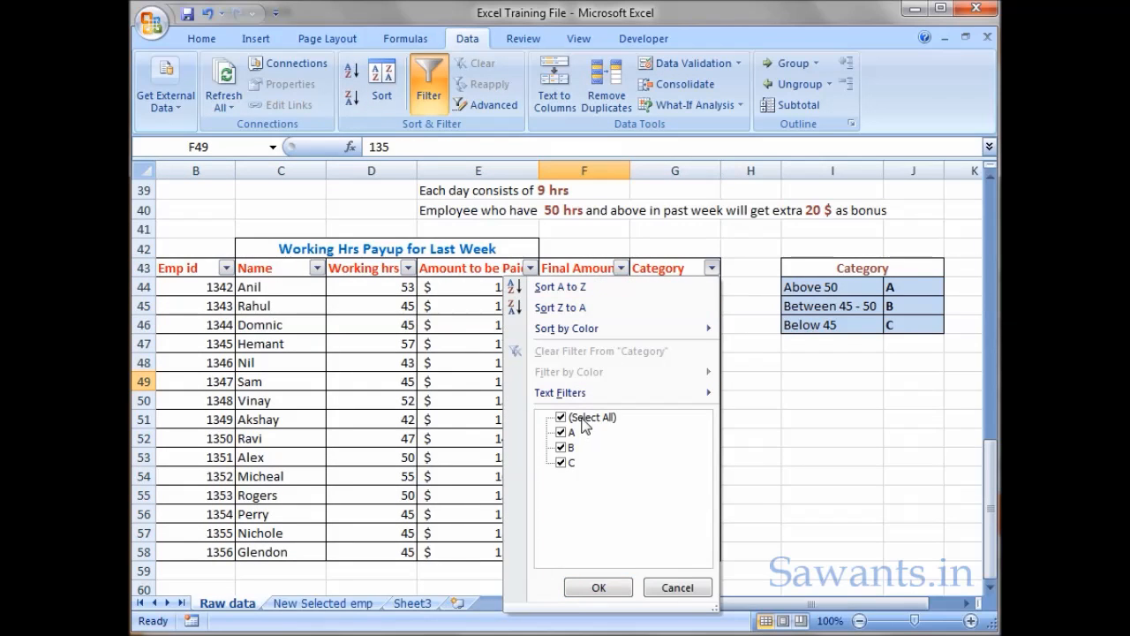
left_click(565, 417)
left_click(562, 433)
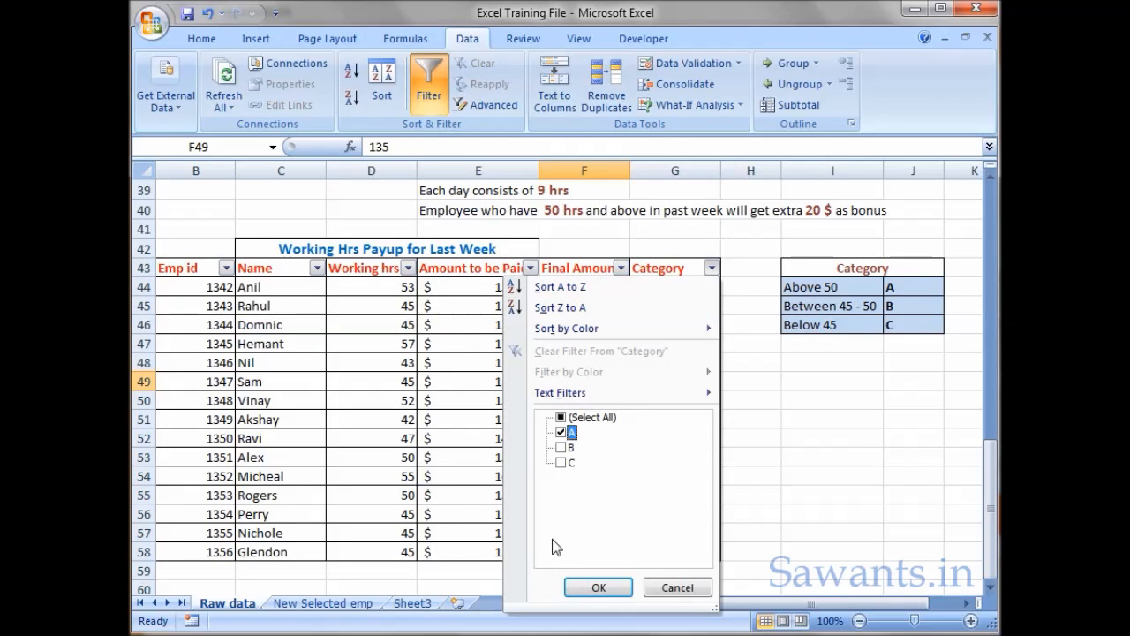
left_click(597, 587)
left_click_drag(254, 288, 697, 320)
- Switch the Category filter from A to B to list only the employees in that category
left_click(712, 267)
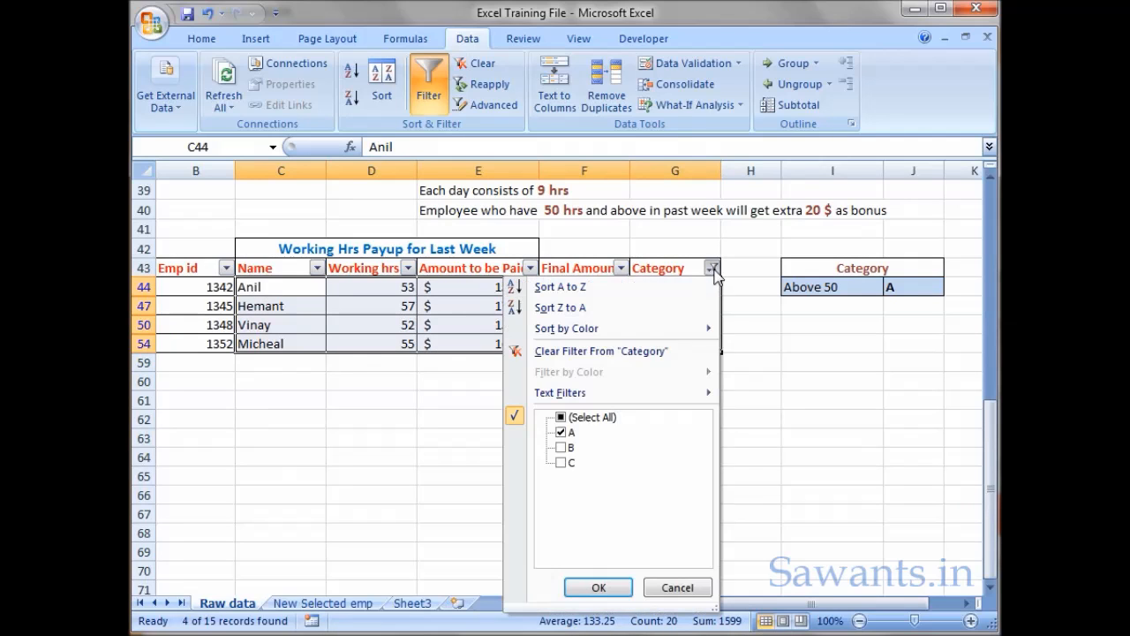
left_click(560, 432)
left_click(561, 448)
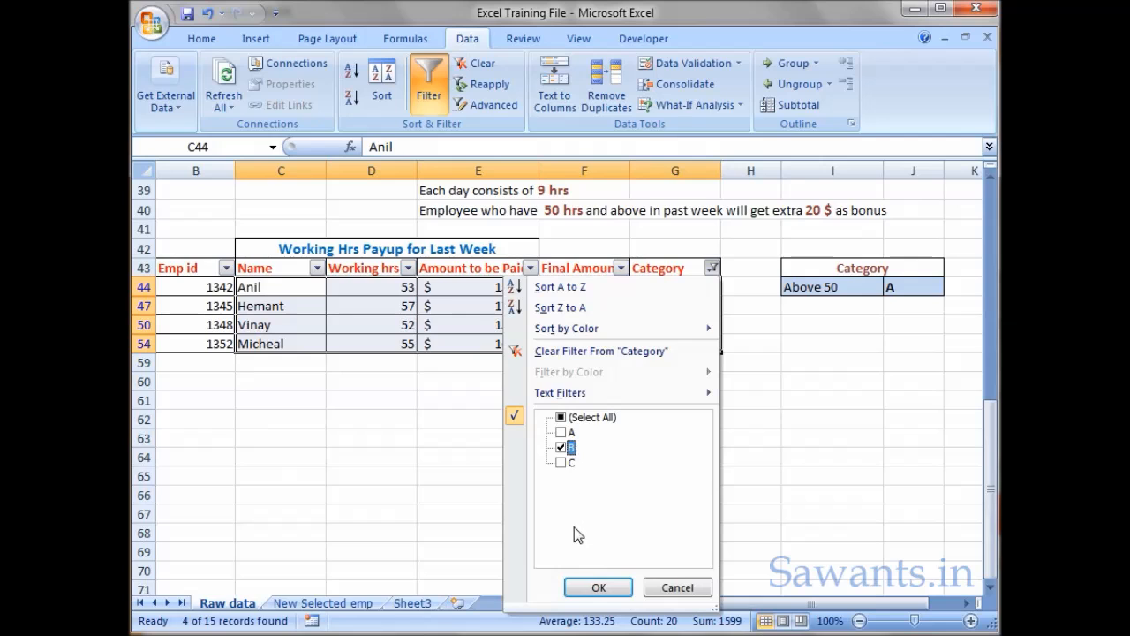
left_click(597, 588)
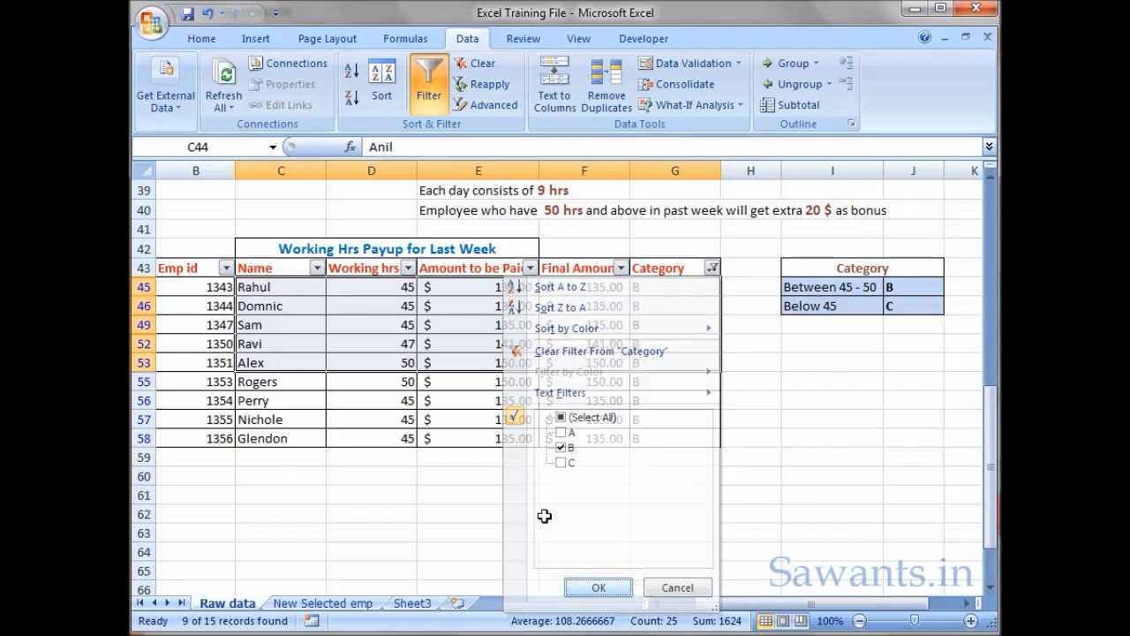
left_click(437, 362)
- Switch the Category filter from B to C to list only the employees in that category
left_click(712, 268)
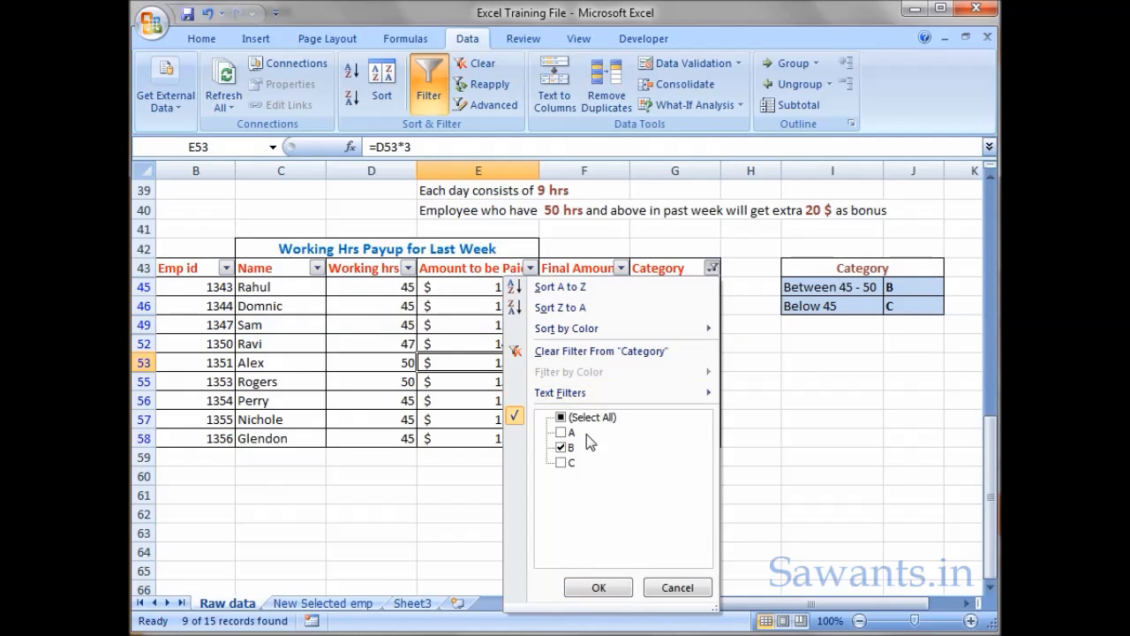
left_click(562, 447)
left_click(561, 463)
left_click(598, 588)
left_click(556, 419)
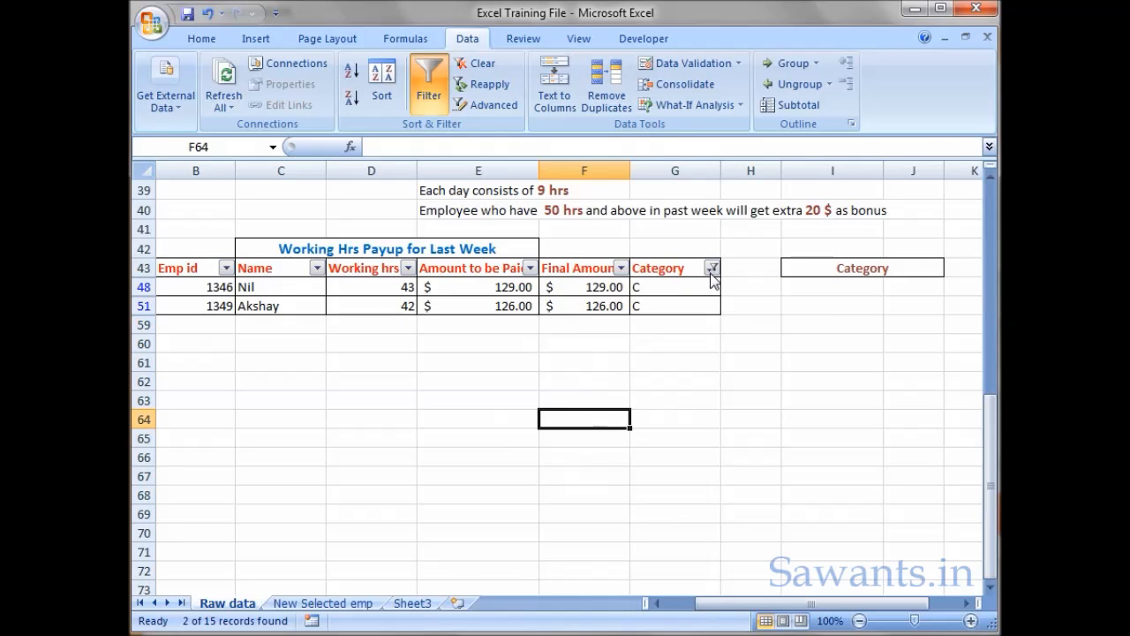